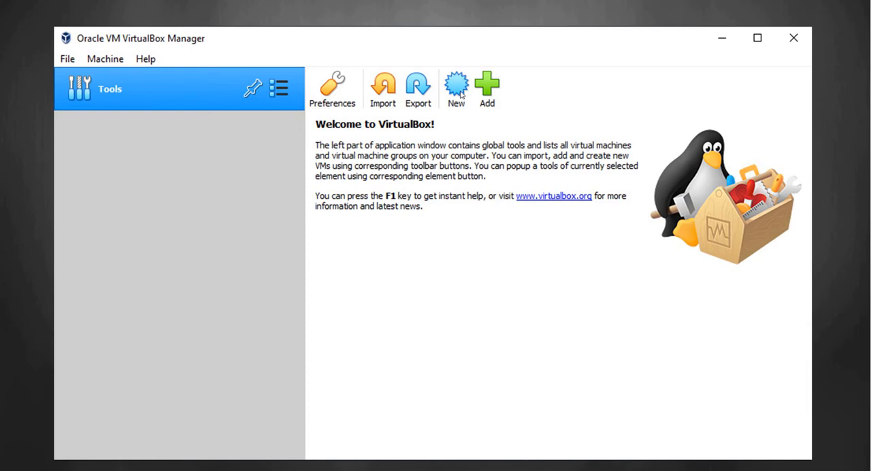
Step: Set up a new virtual machine named CentOS1 in C:\MyVMs, type Linux, version Red Hat (64-bit), with 1024 MB of memory
{"action": "left_click", "coordinate": [456, 87]}
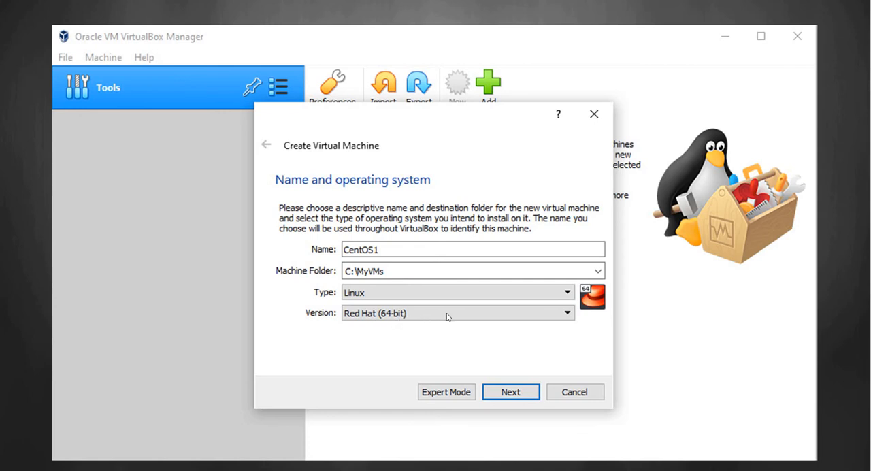
{"action": "left_click", "coordinate": [503, 392]}
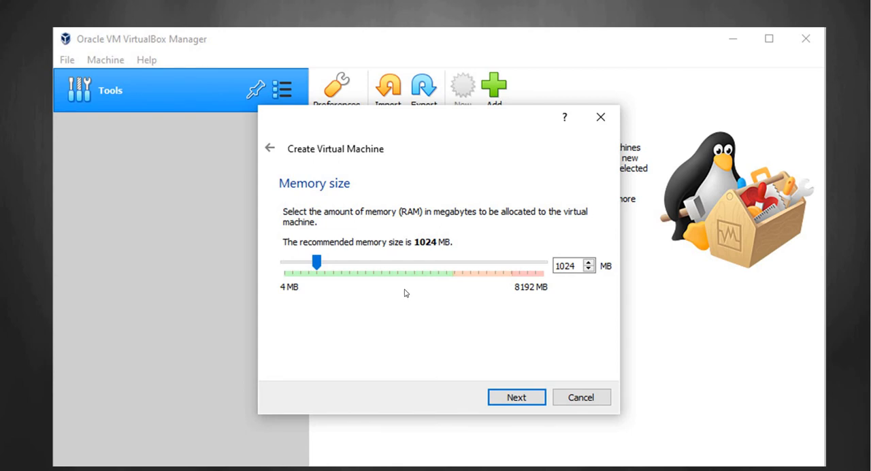
{"action": "left_click", "coordinate": [505, 398]}
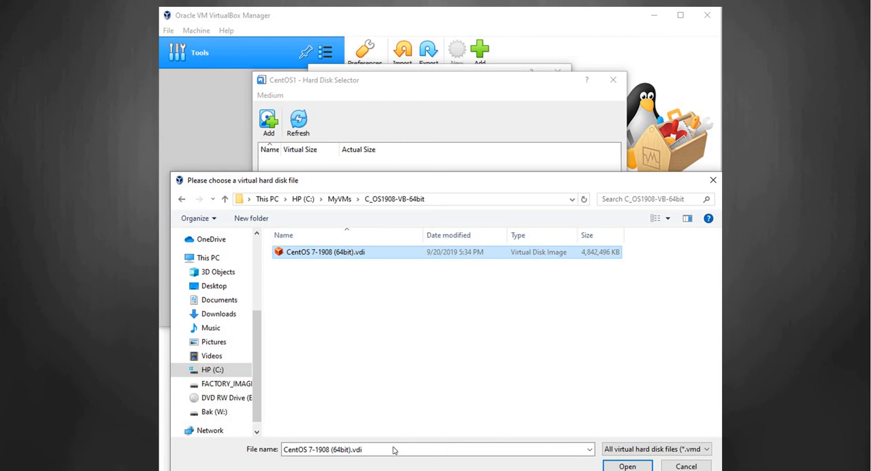
Step: Attach the existing hard disk file CentOS 7-1908 (64bit).vdi from C_OS1908-VB-64bit and create the machine
{"action": "left_click", "coordinate": [612, 466]}
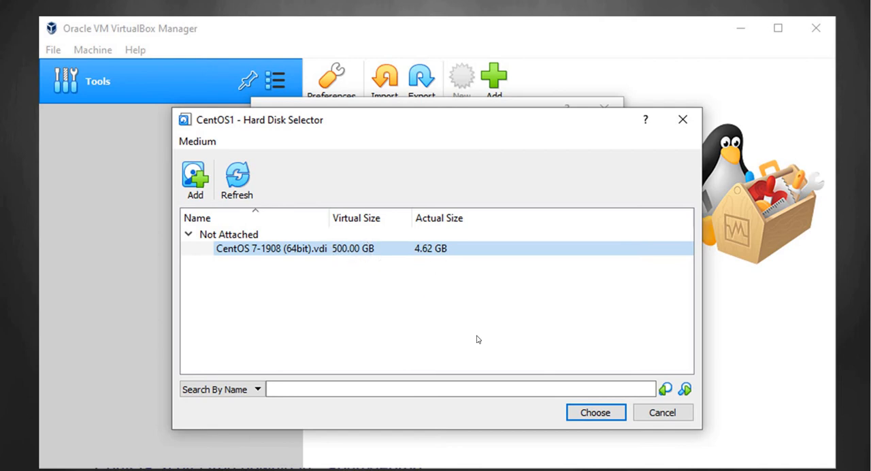
{"action": "left_click", "coordinate": [580, 414]}
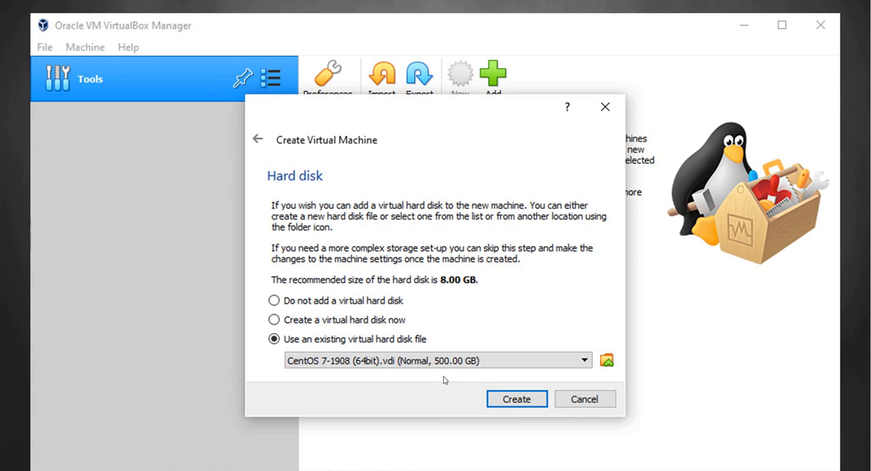
{"action": "left_click", "coordinate": [512, 401]}
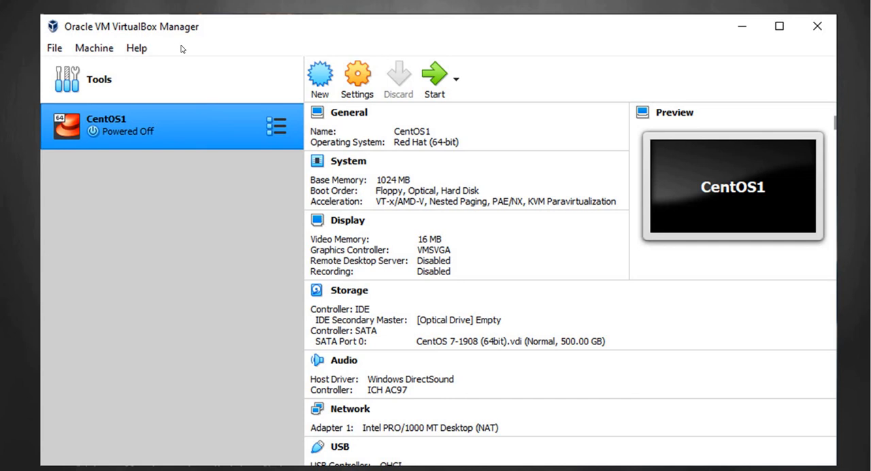
Step: Exit the finished slide show and start the CentOS1 virtual machine
{"action": "left_click", "coordinate": [439, 97]}
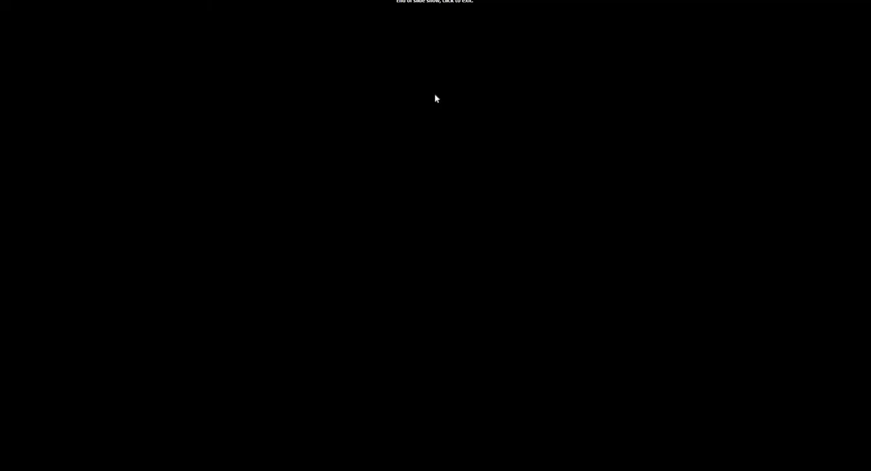
{"action": "left_click", "coordinate": [436, 99]}
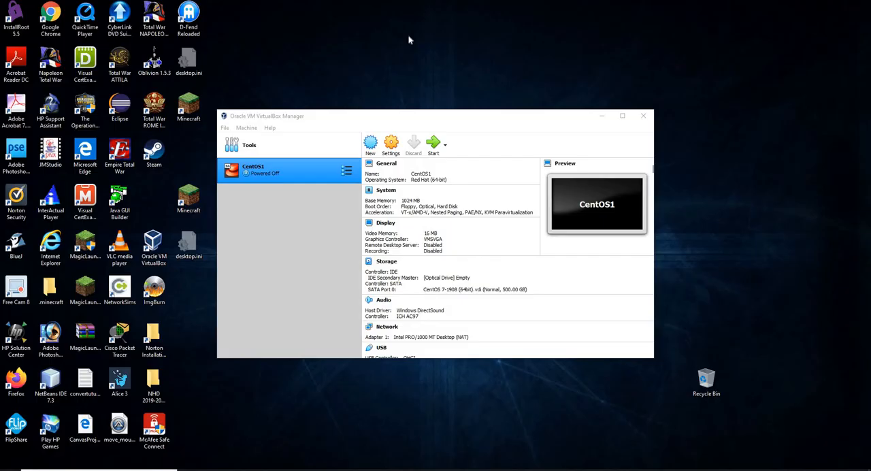
{"action": "left_click", "coordinate": [432, 144]}
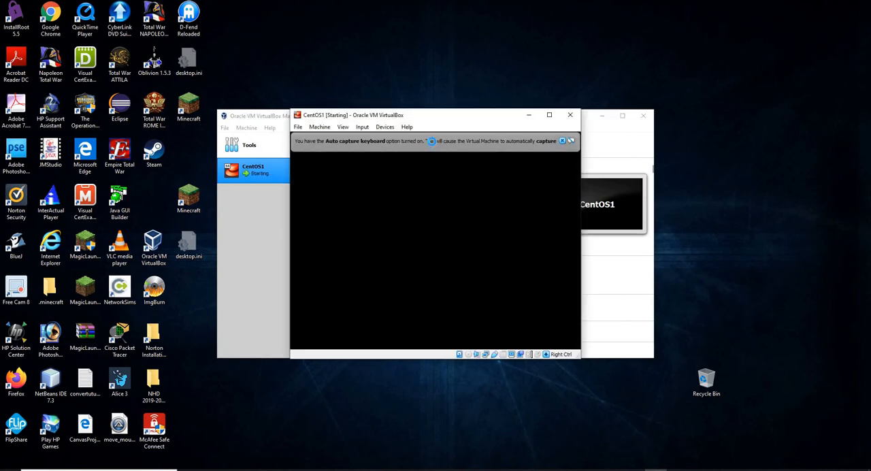
Step: Move the restored CentOS1 machine window aside on the desktop and dismiss its keyboard capture and mouse integration notices
{"action": "left_click", "coordinate": [549, 116]}
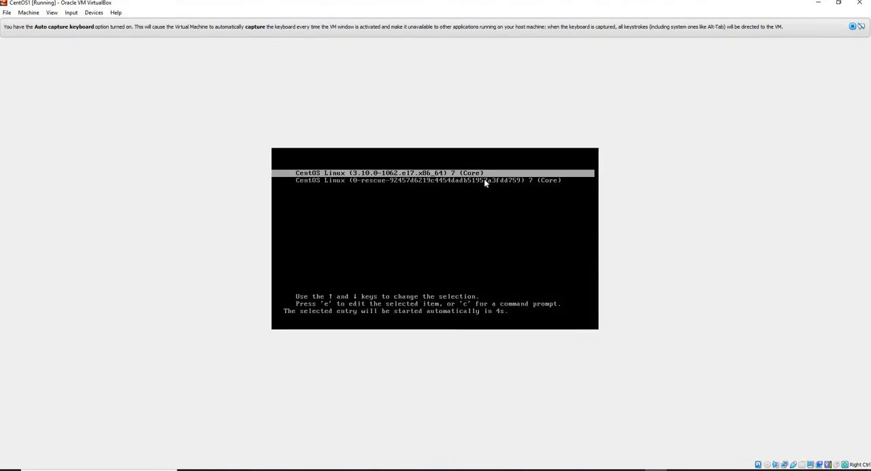
{"action": "left_click", "coordinate": [838, 3]}
{"action": "left_click_drag", "start_coordinate": [498, 119], "coordinate": [369, 108]}
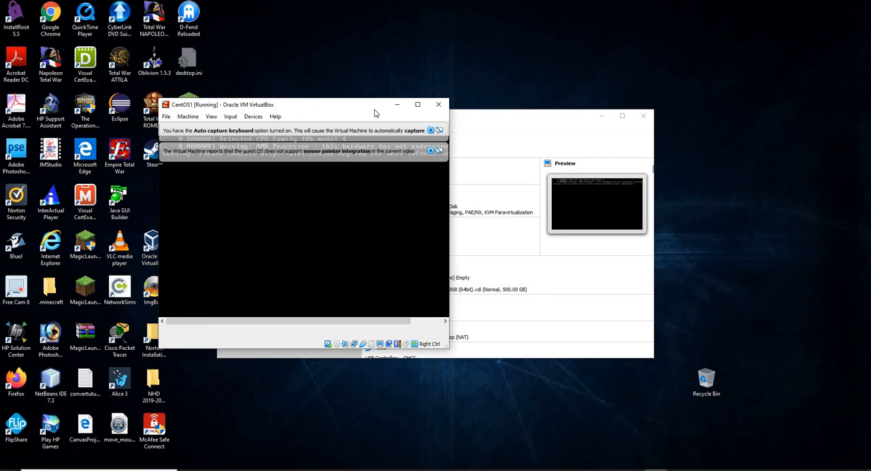
{"action": "left_click", "coordinate": [430, 151]}
{"action": "left_click", "coordinate": [430, 130]}
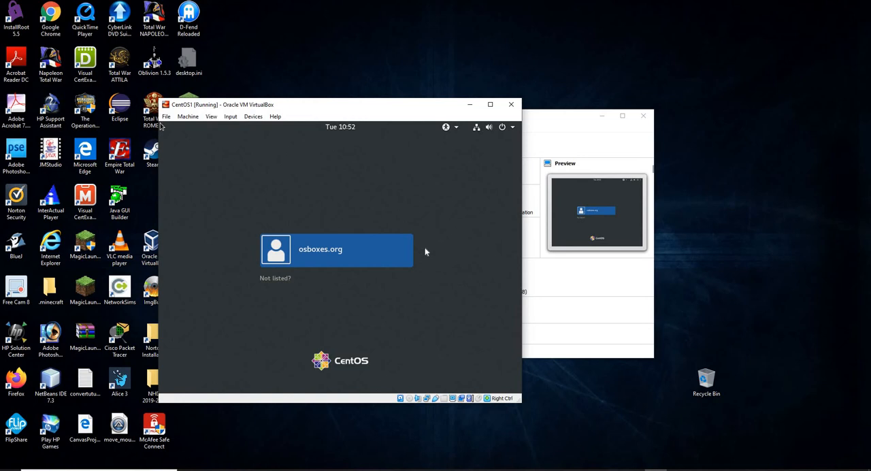
Step: Let the CentOS1 machine capture the mouse and keyboard
{"action": "left_click", "coordinate": [414, 53]}
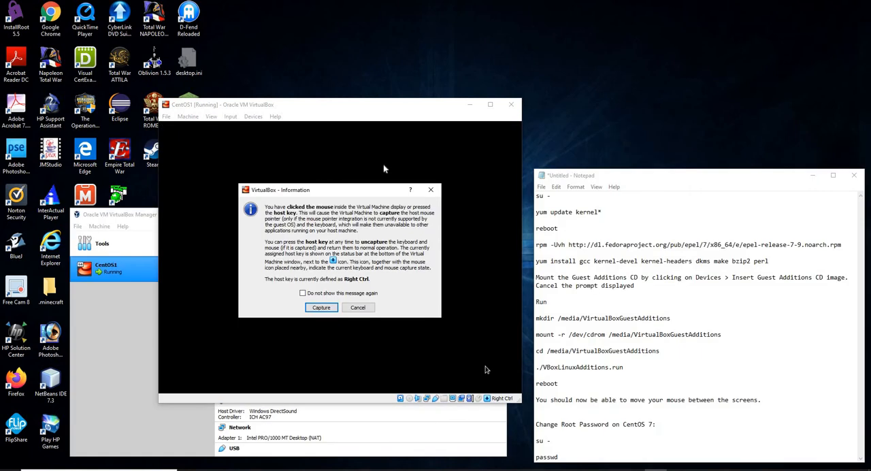
{"action": "left_click", "coordinate": [321, 306]}
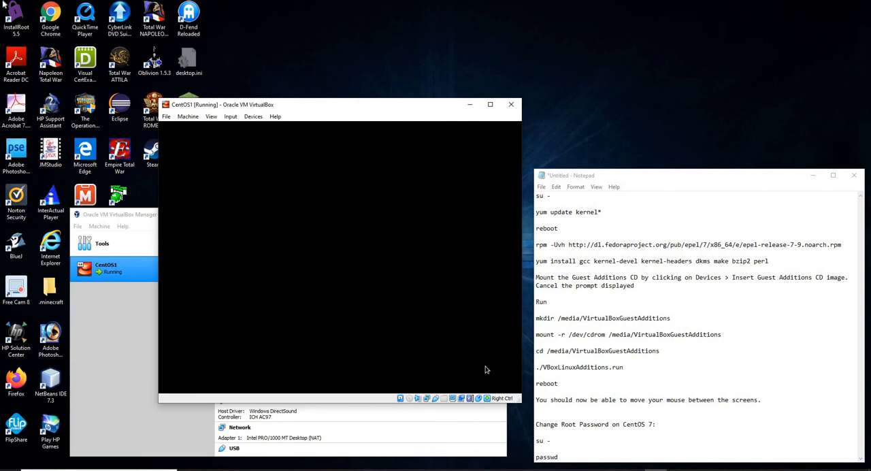
{"action": "left_click", "coordinate": [313, 287]}
{"action": "left_click", "coordinate": [321, 307]}
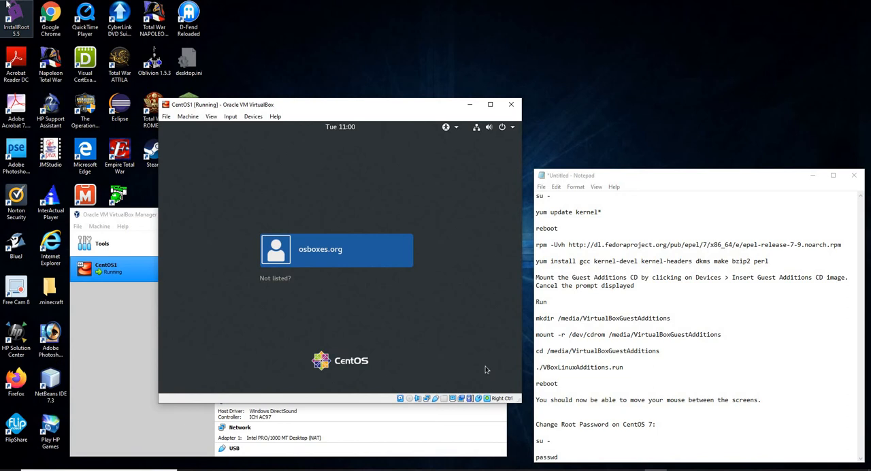
Step: Sign in to the listed CentOS user account with the account password
{"action": "key", "text": "Return"}
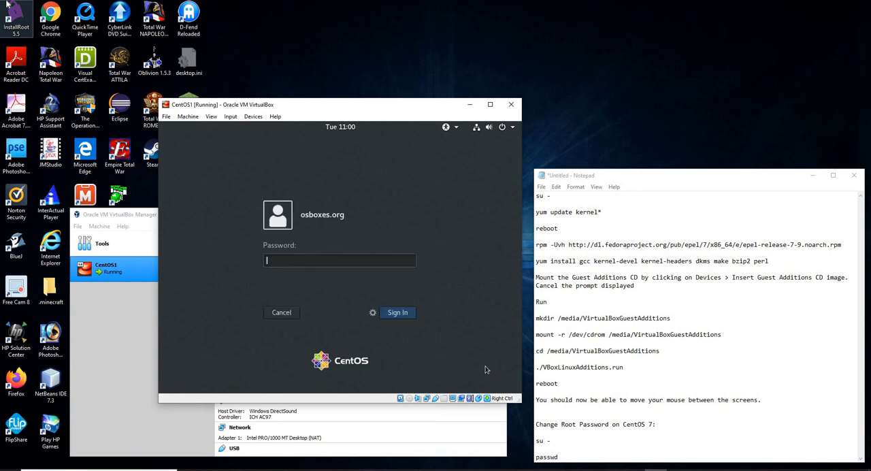
{"action": "type", "text": "osboxes.org"}
{"action": "key", "text": "Return"}
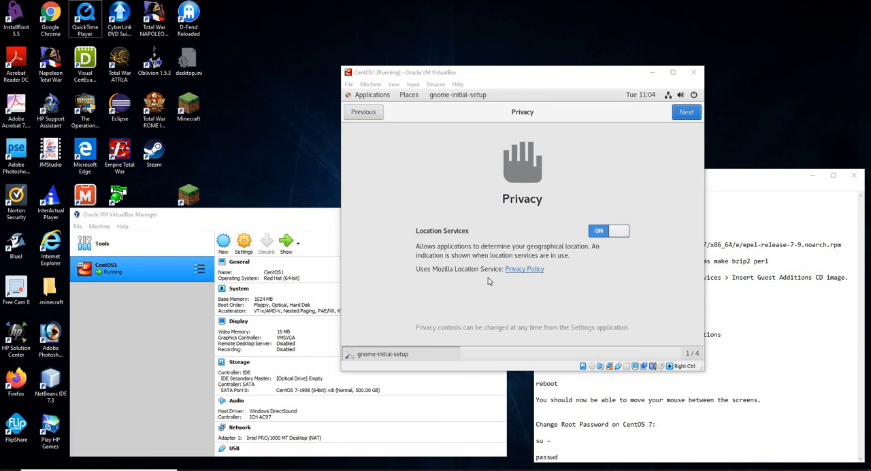
Step: Capture input in the machine and go through the initial setup, leaving Location Services on and skipping the online accounts
{"action": "left_click", "coordinate": [488, 280]}
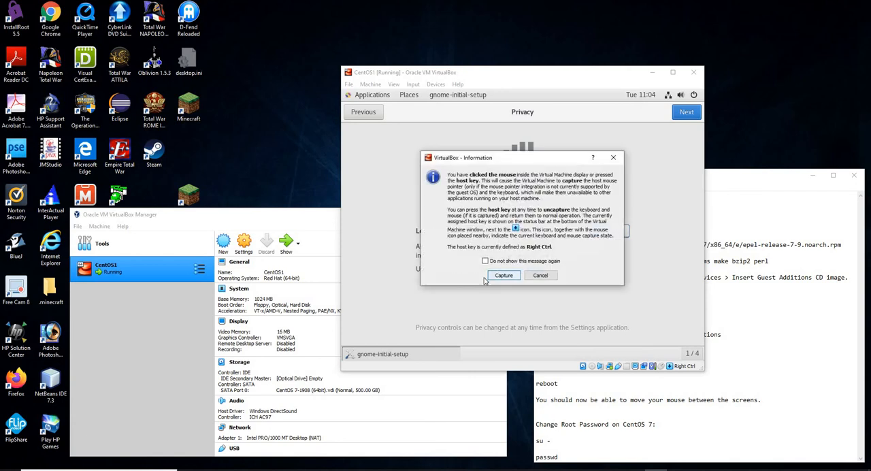
{"action": "left_click", "coordinate": [503, 276]}
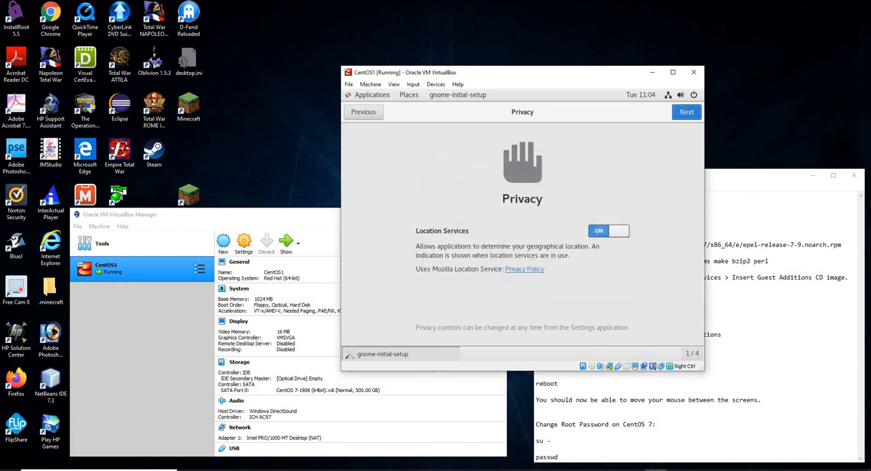
{"action": "left_click", "coordinate": [686, 112]}
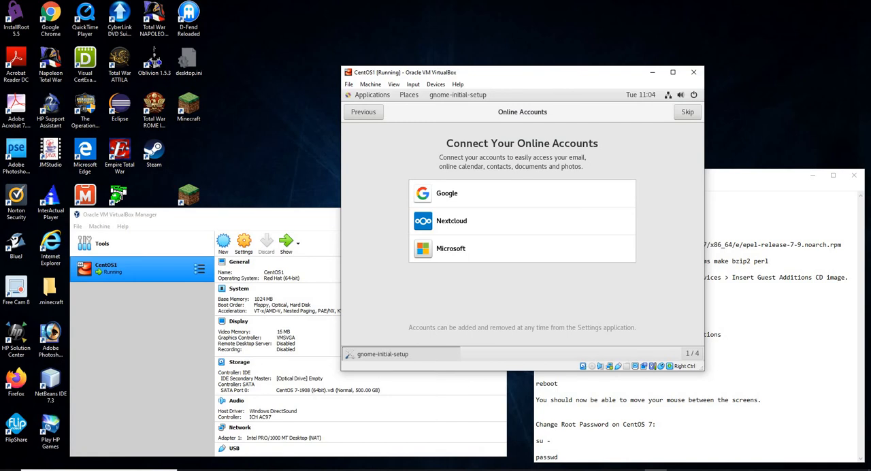
{"action": "left_click", "coordinate": [687, 112]}
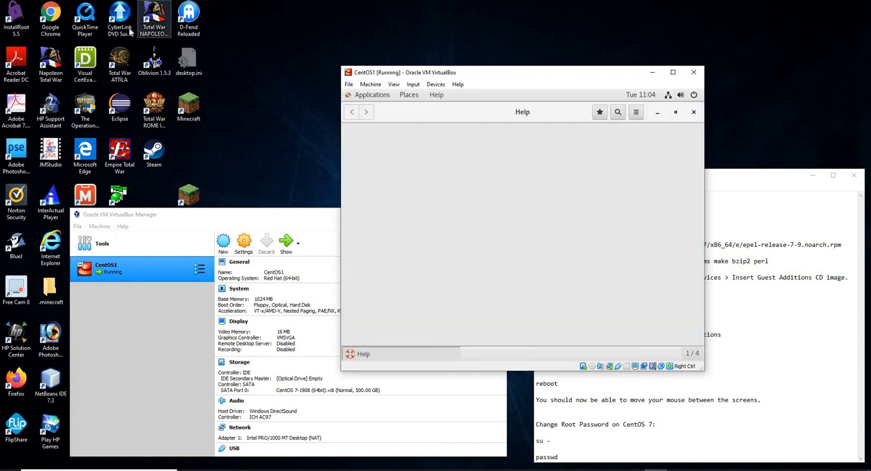
{"action": "left_click", "coordinate": [252, 57]}
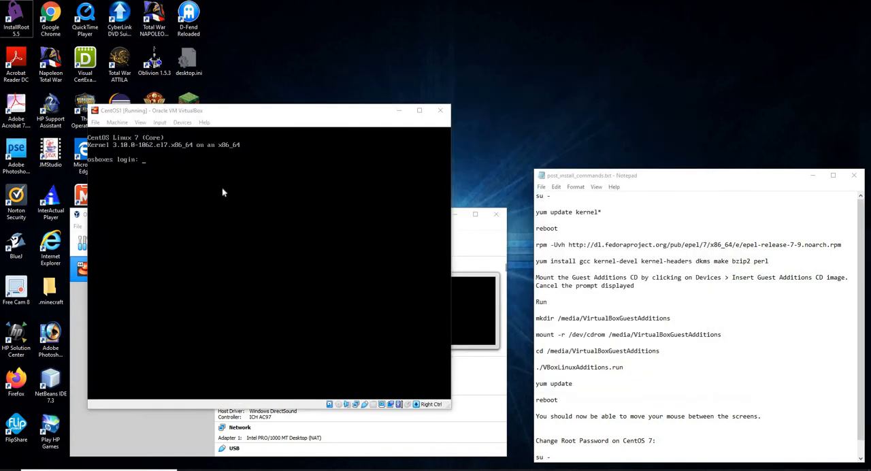
Step: Capture input in the text console and try to log in as the osboxes.org user
{"action": "left_click", "coordinate": [222, 193]}
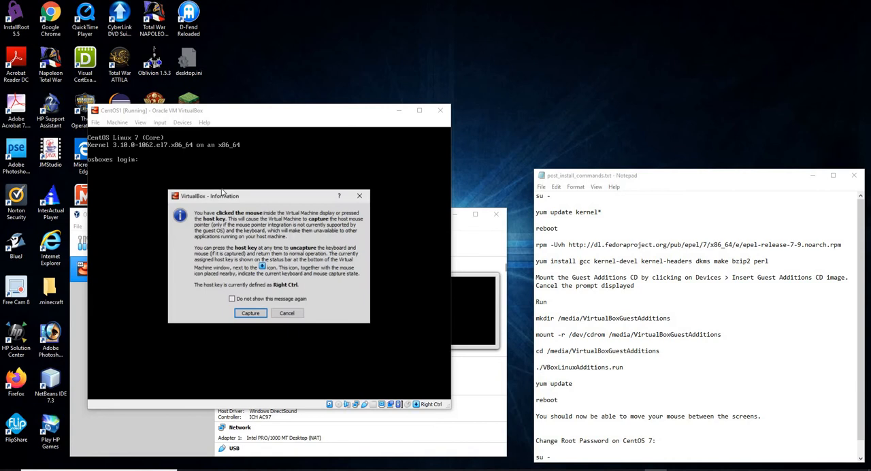
{"action": "left_click", "coordinate": [251, 314]}
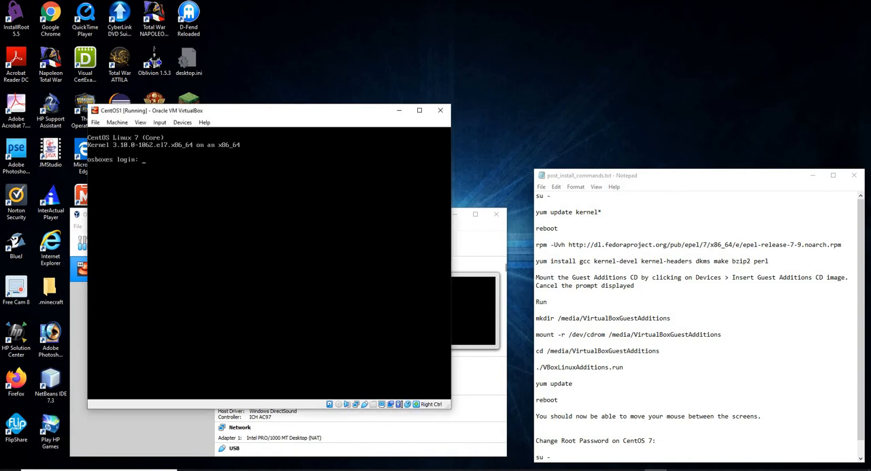
{"action": "type", "text": "osboxes.org"}
{"action": "key", "text": "Return"}
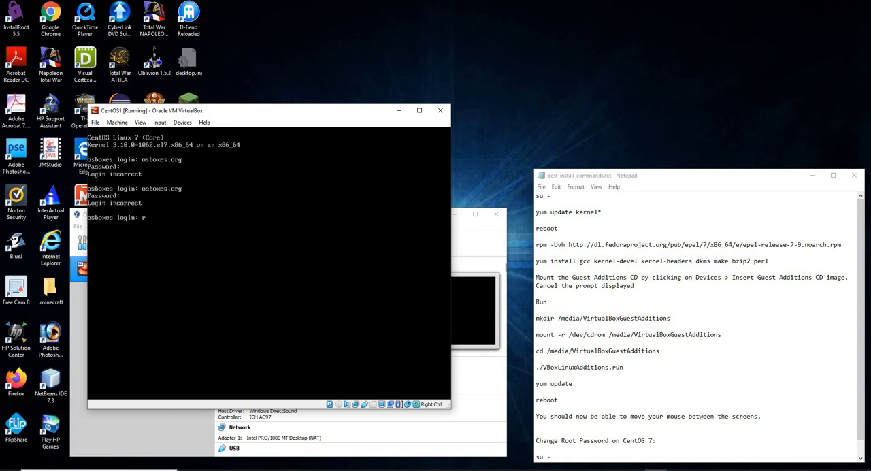
Step: Log in to the console as root with the root password
{"action": "type", "text": "oot"}
{"action": "key", "text": "Return"}
{"action": "key", "text": "Return"}
Step: Update the kernel packages with the command yum update kernel*
{"action": "type", "text": "yum upda"}
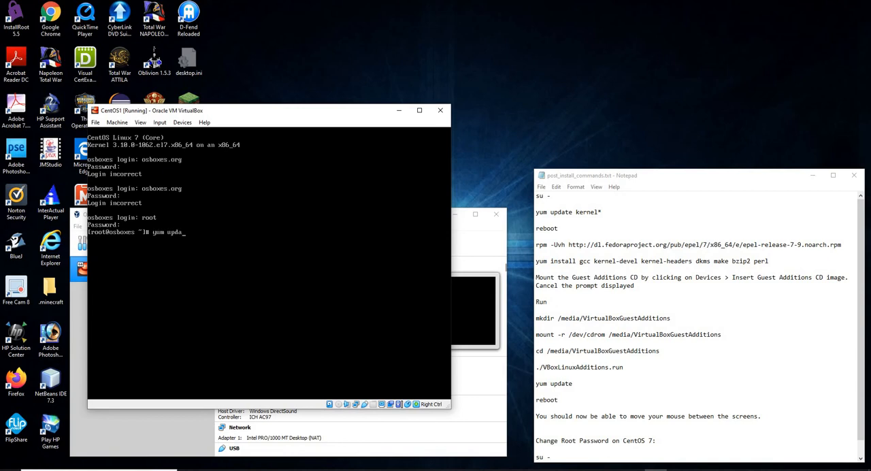
{"action": "type", "text": "te kernel*"}
{"action": "key", "text": "Return"}
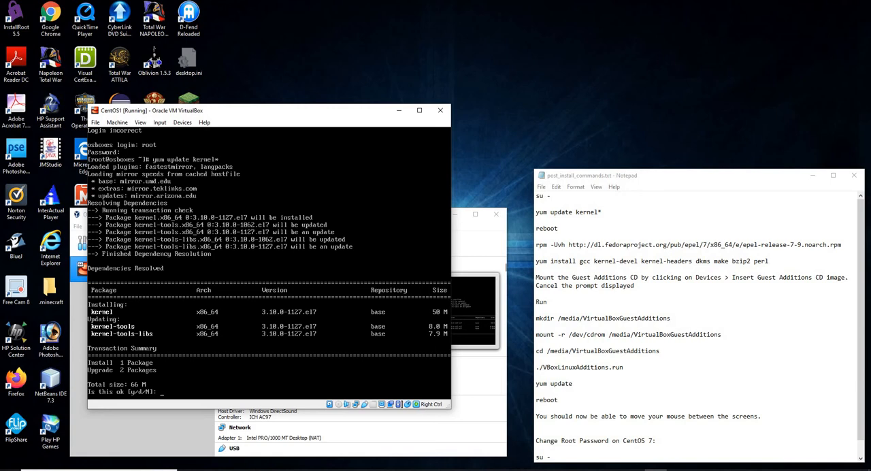
Step: Accept the kernel package transaction and the CentOS 7 signing key import, and release the captured input to the host
{"action": "type", "text": "y"}
{"action": "key", "text": "Return"}
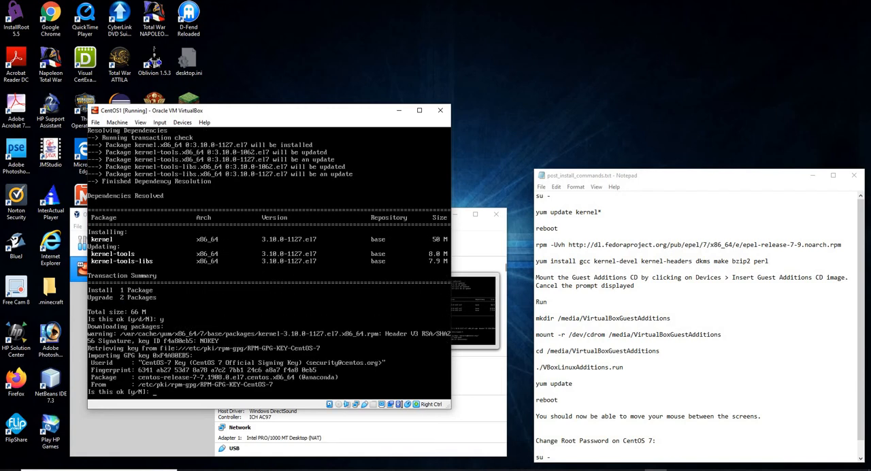
{"action": "type", "text": "y"}
{"action": "key", "text": "Return"}
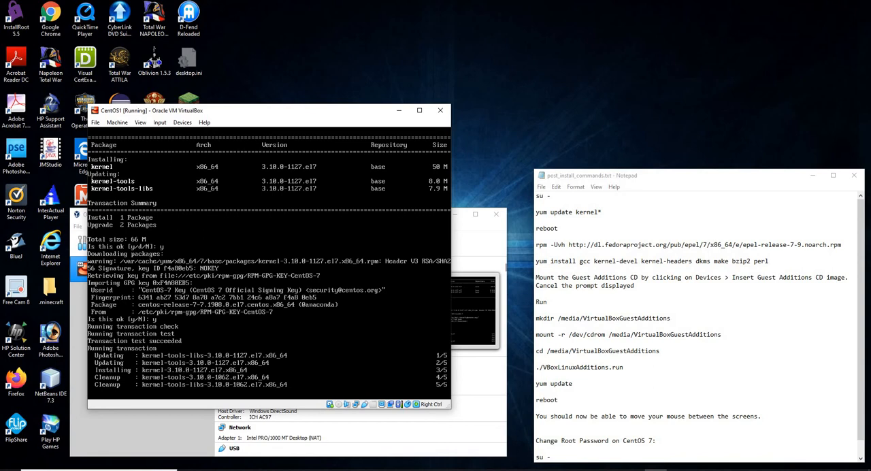
{"action": "key", "text": "F9"}
{"action": "key", "text": "Control_R"}
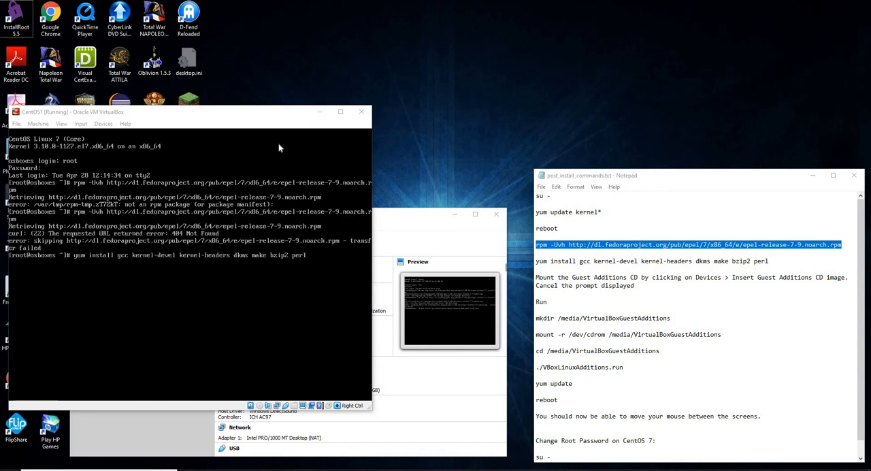
Step: Capture input in the console and run yum install gcc kernel-devel kernel-headers dkms make bzip2 perl
{"action": "left_click", "coordinate": [269, 154]}
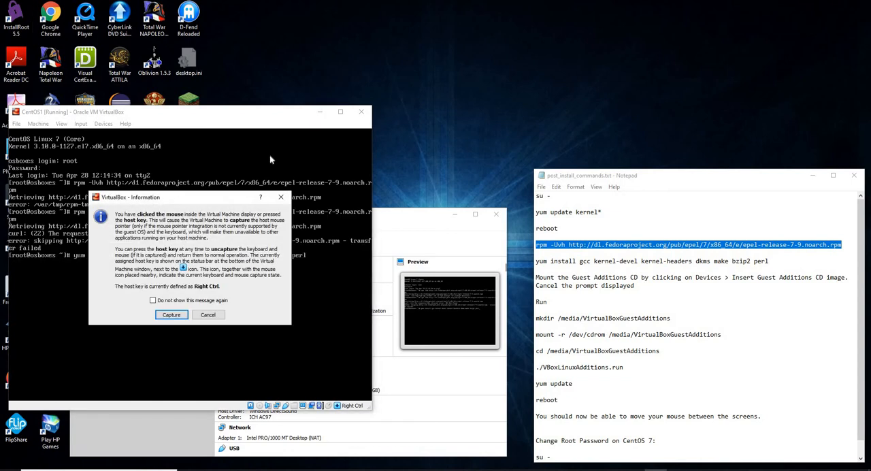
{"action": "left_click", "coordinate": [171, 315]}
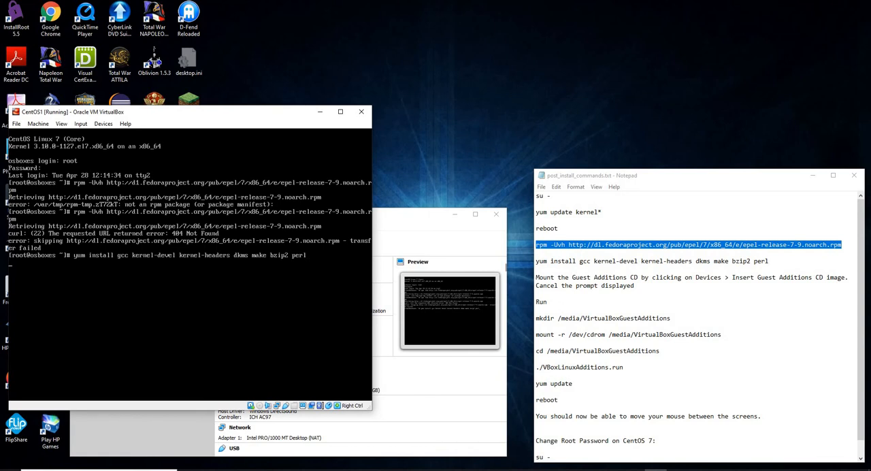
{"action": "key", "text": "Return"}
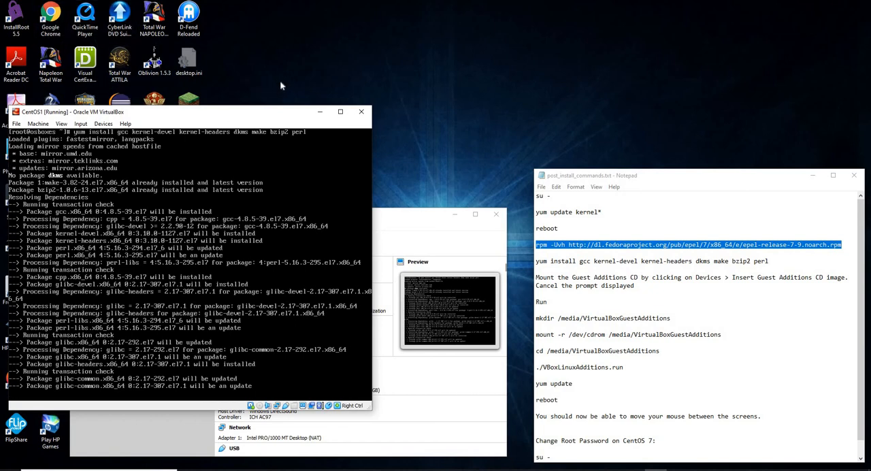
{"action": "left_click_drag", "start_coordinate": [579, 277], "coordinate": [580, 302]}
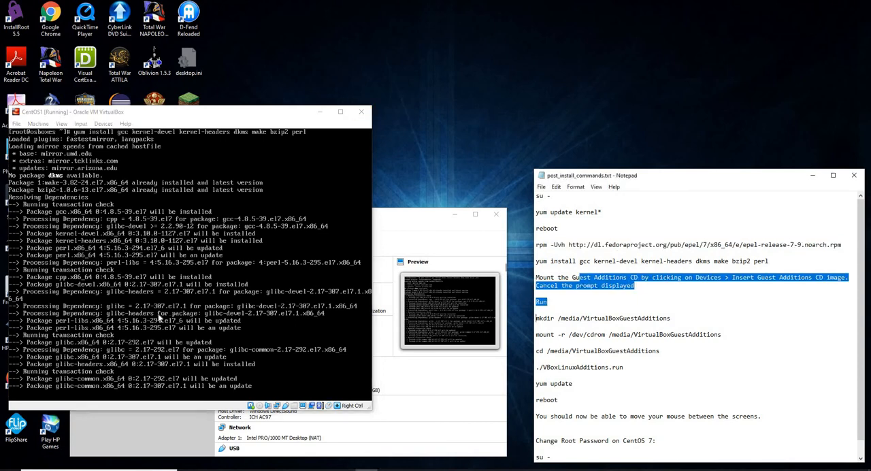
{"action": "left_click", "coordinate": [537, 261]}
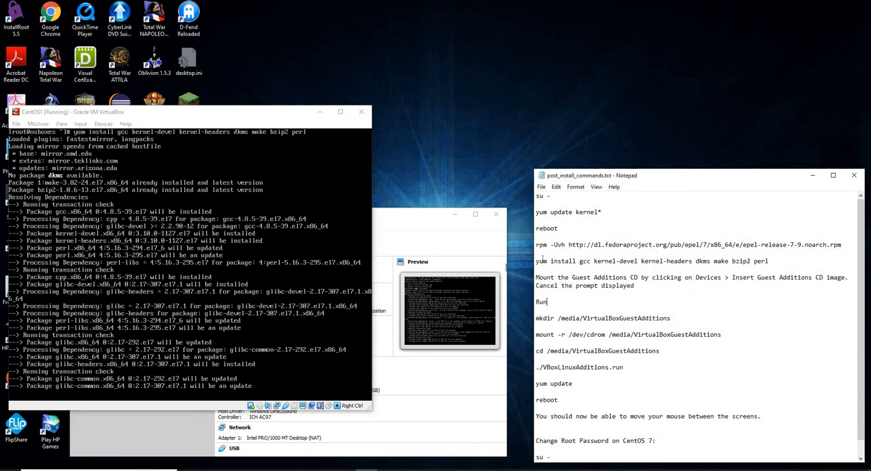
Step: Highlight the yum install line in the post_install_commands.txt notes, and replace the rpm -Uvh epel-release line with y
{"action": "left_click_drag", "start_coordinate": [535, 261], "coordinate": [778, 261]}
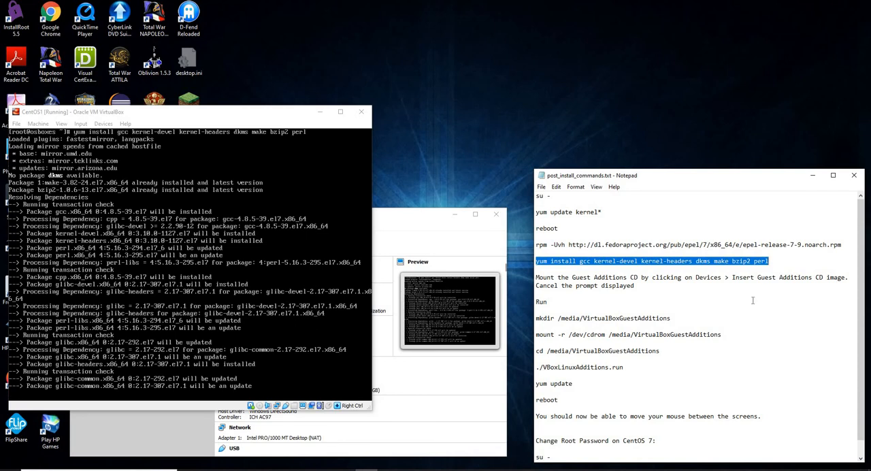
{"action": "left_click", "coordinate": [615, 254]}
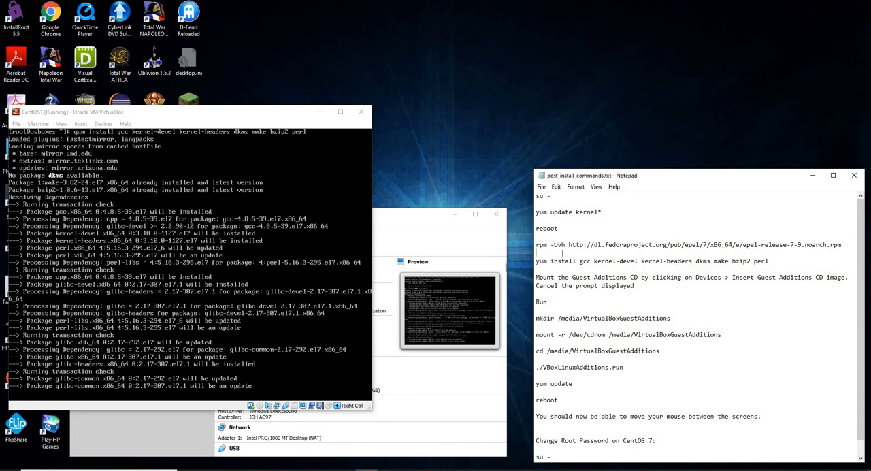
{"action": "left_click_drag", "start_coordinate": [537, 243], "coordinate": [848, 244]}
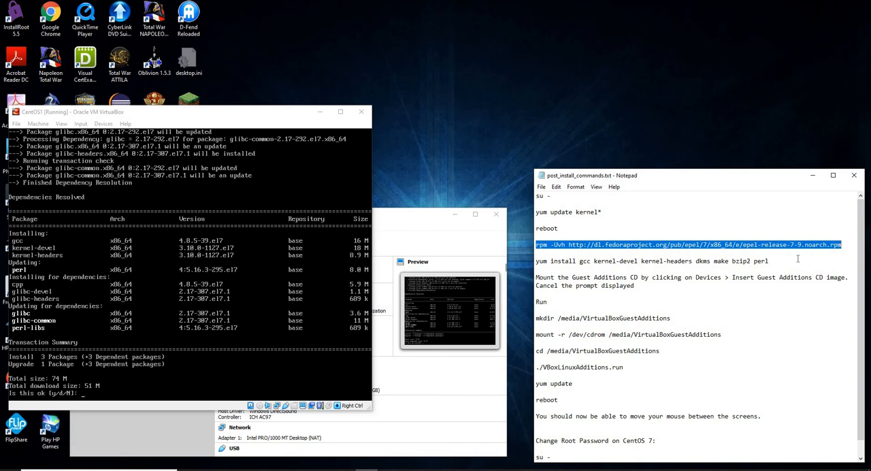
{"action": "type", "text": "y"}
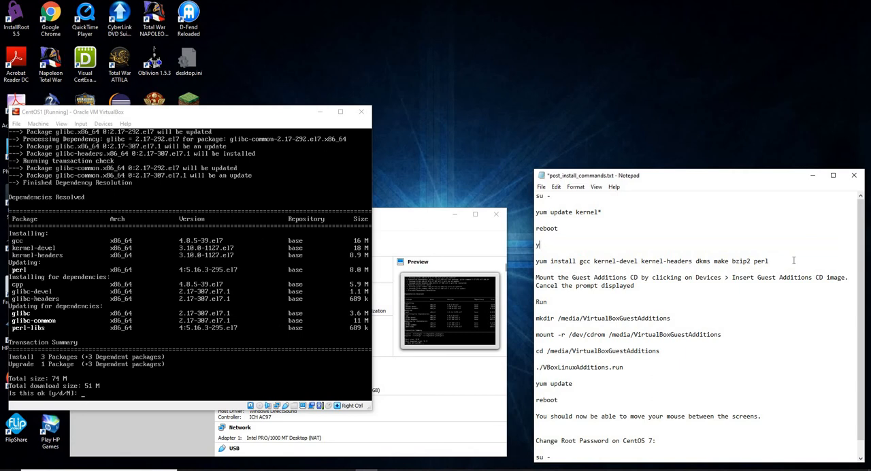
Step: Capture input in the virtual machine, accept the package installation with y, and release the captured input to the host
{"action": "left_click", "coordinate": [275, 312]}
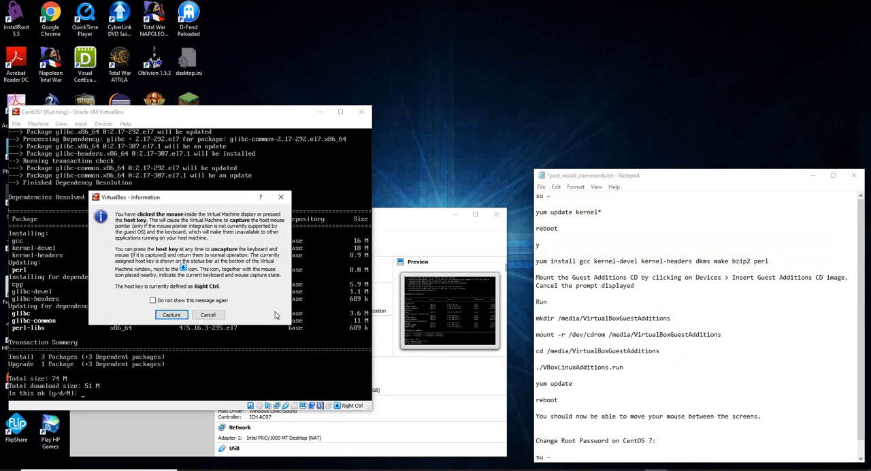
{"action": "left_click", "coordinate": [171, 314]}
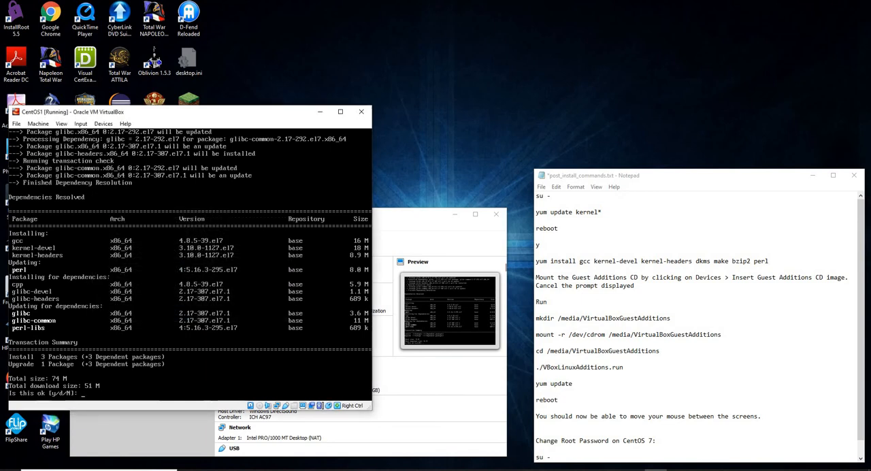
{"action": "type", "text": "y"}
{"action": "key", "text": "Return"}
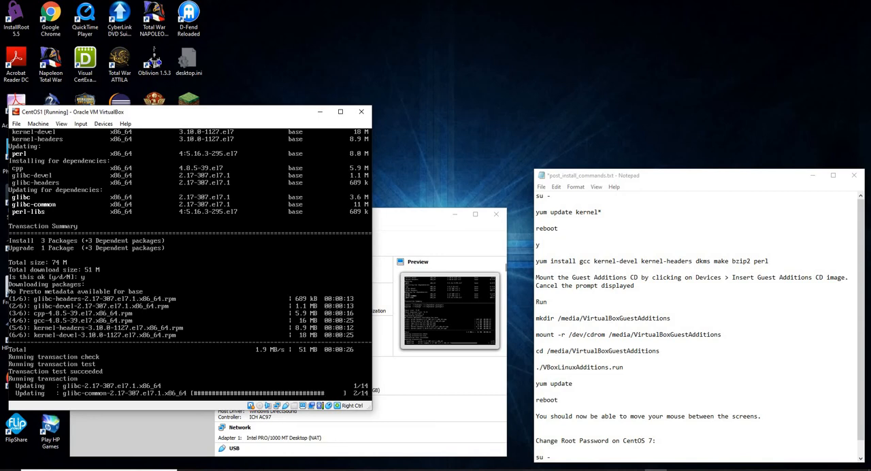
{"action": "key", "text": "Control_R"}
{"action": "left_click_drag", "start_coordinate": [238, 48], "coordinate": [169, 313]}
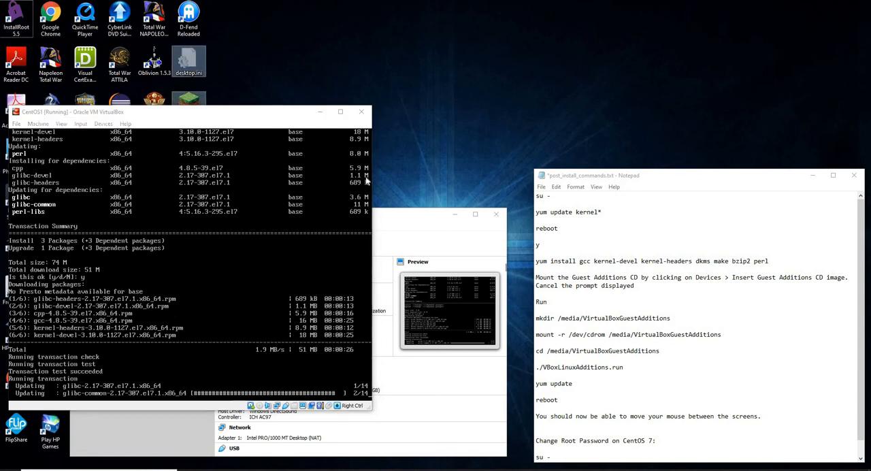
{"action": "left_click", "coordinate": [386, 93]}
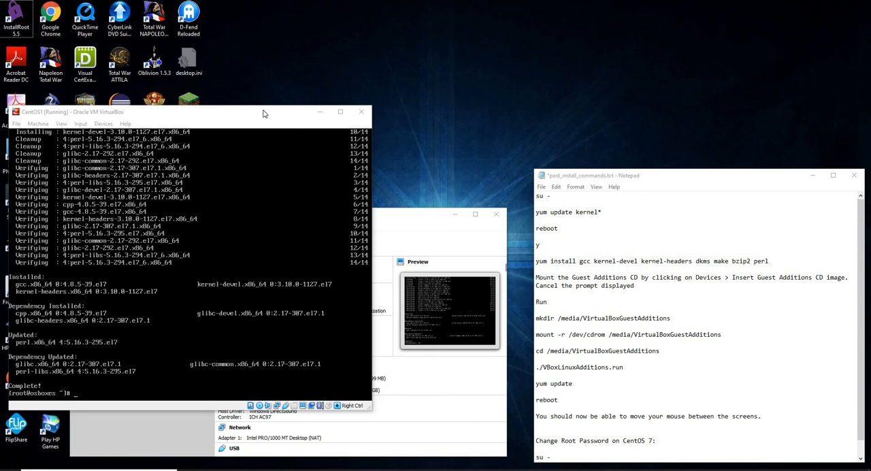
Step: Highlight the Guest Additions mounting instruction in the notes and insert the Guest Additions CD image into the virtual machine
{"action": "left_click", "coordinate": [559, 280]}
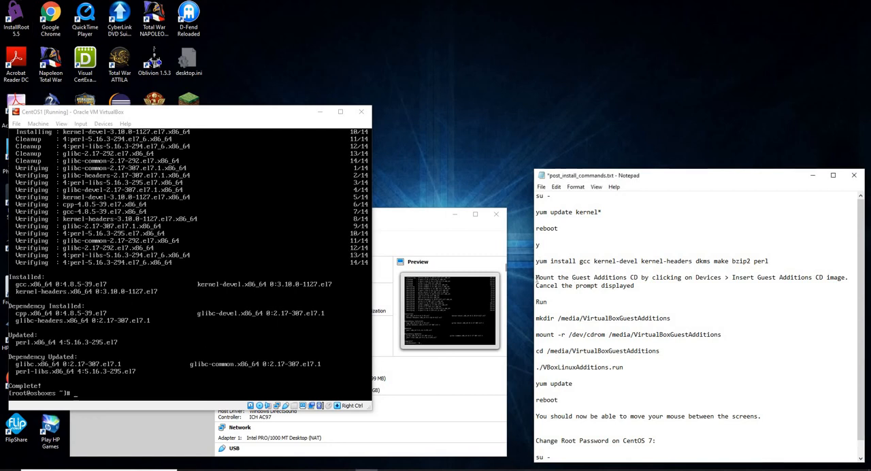
{"action": "left_click_drag", "start_coordinate": [536, 279], "coordinate": [640, 287]}
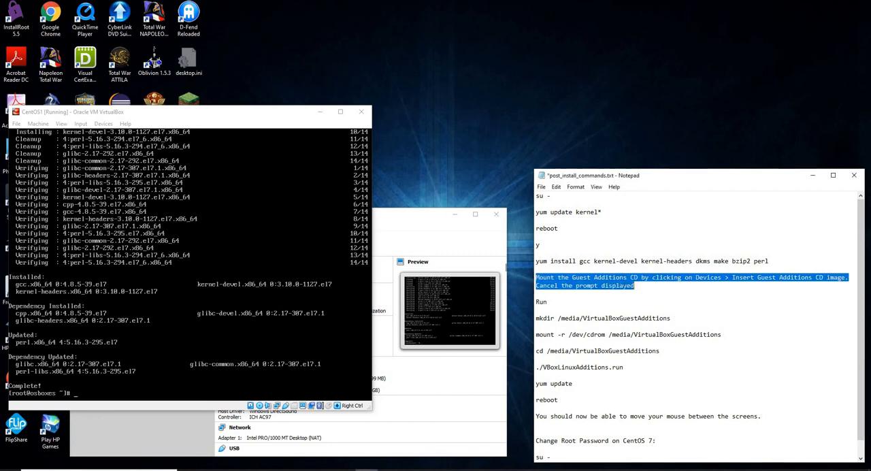
{"action": "left_click", "coordinate": [145, 119]}
{"action": "left_click", "coordinate": [104, 123]}
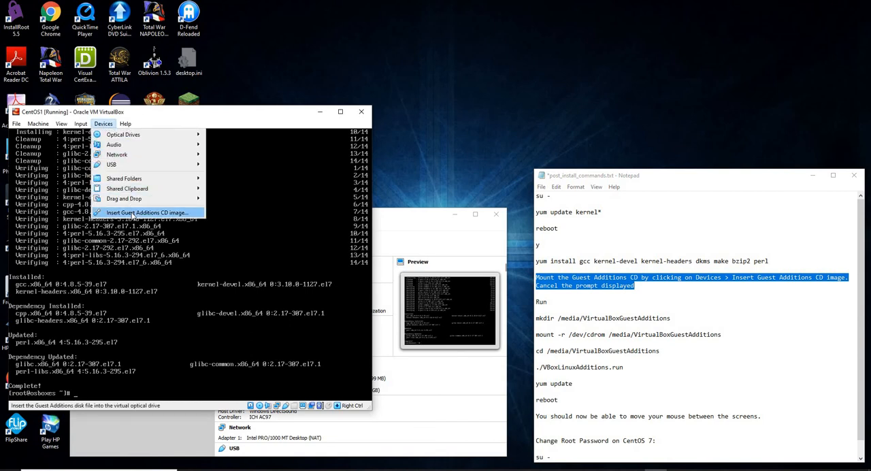
Step: Capture input in the console and create the directory /media/VirtualBoxGuestAdditions with mkdir
{"action": "left_click", "coordinate": [153, 277]}
{"action": "left_click", "coordinate": [170, 314]}
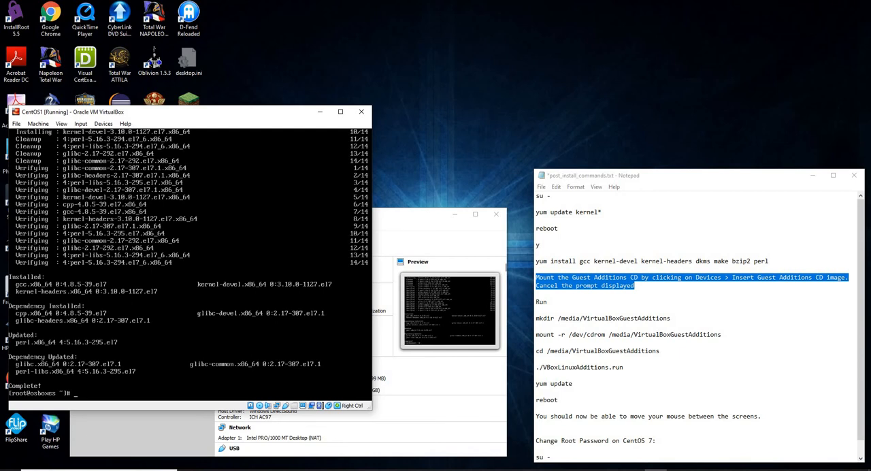
{"action": "type", "text": "mkdir /media/VirtualBoxG"}
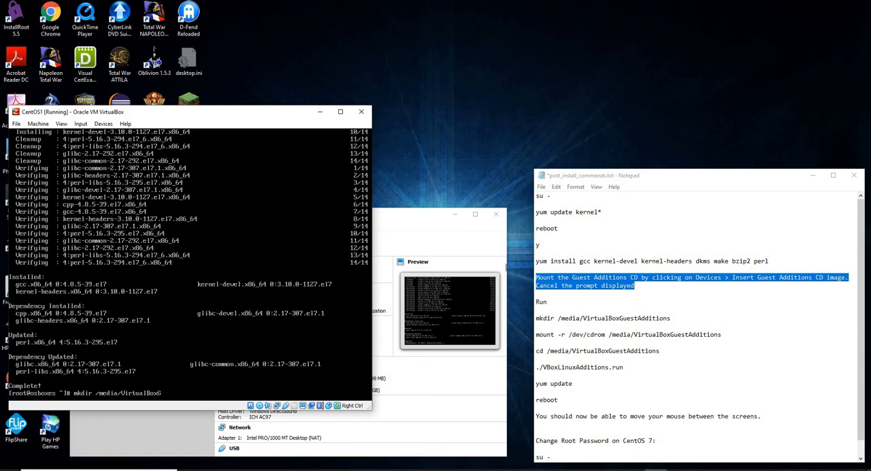
{"action": "type", "text": "uestAdditions"}
{"action": "key", "text": "Return"}
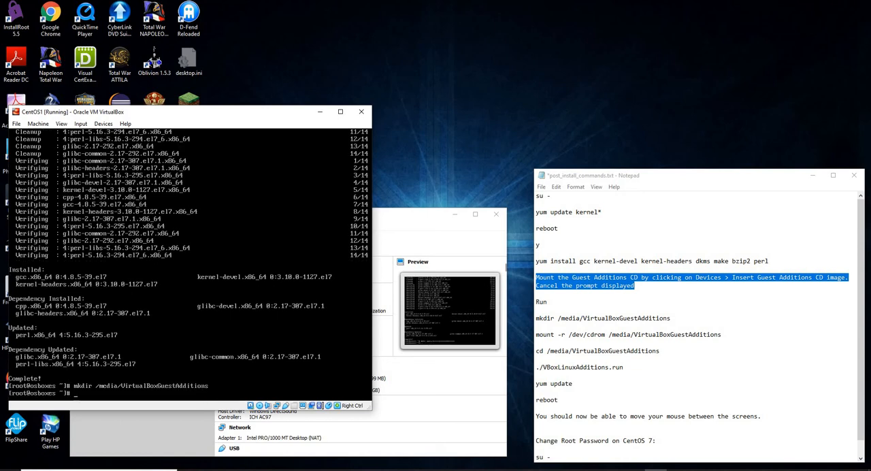
Step: Mount /dev/cdrom read-only on /media/VirtualBoxGuestAdditions/ with mount -r
{"action": "type", "text": "moutn"}
{"action": "type", "text": "nt "}
{"action": "type", "text": "-r /dev/cdrom /me"}
{"action": "type", "text": "dia/V"}
{"action": "type", "text": "irt"}
{"action": "key", "text": "Tab"}
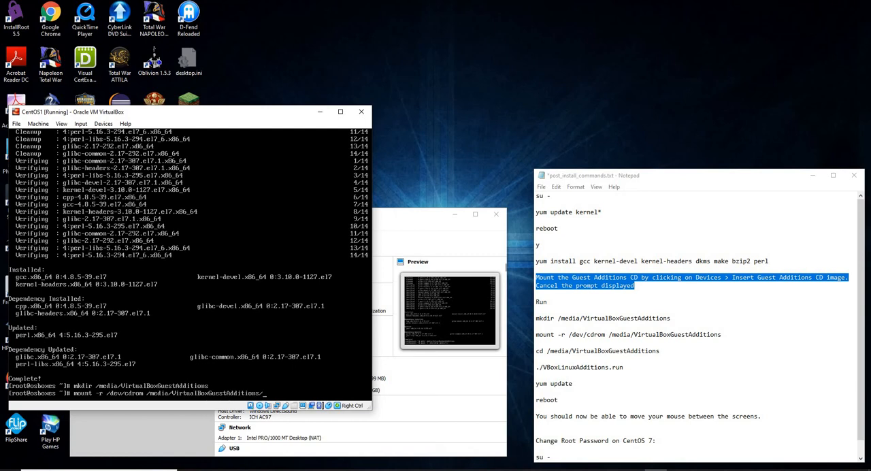
{"action": "key", "text": "Return"}
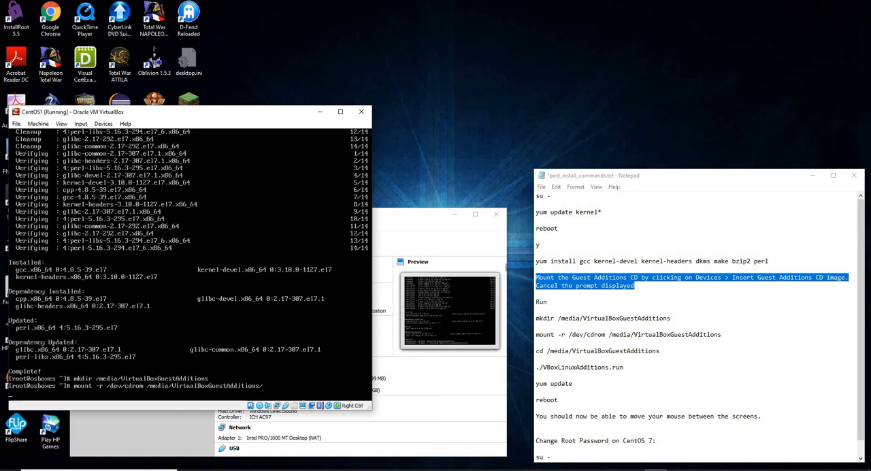
Step: Change the working directory to /media/VirtualBoxGuestAdditions/
{"action": "type", "text": "cd"}
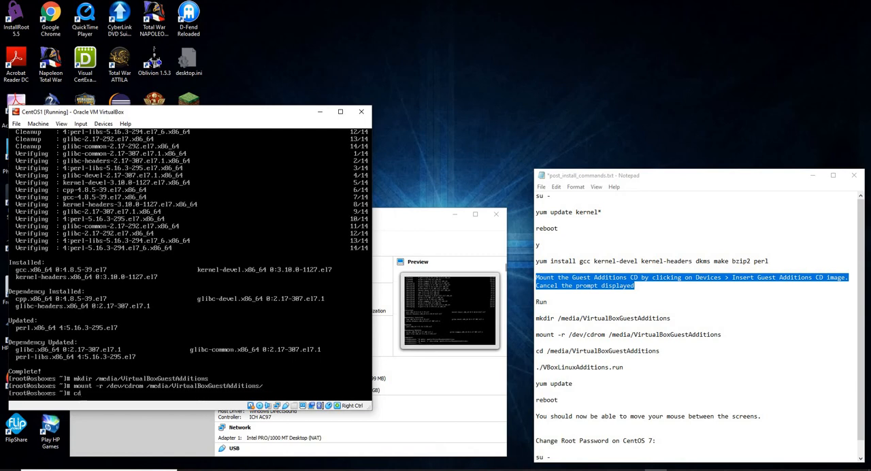
{"action": "type", "text": " /media/V"}
{"action": "key", "text": "Tab"}
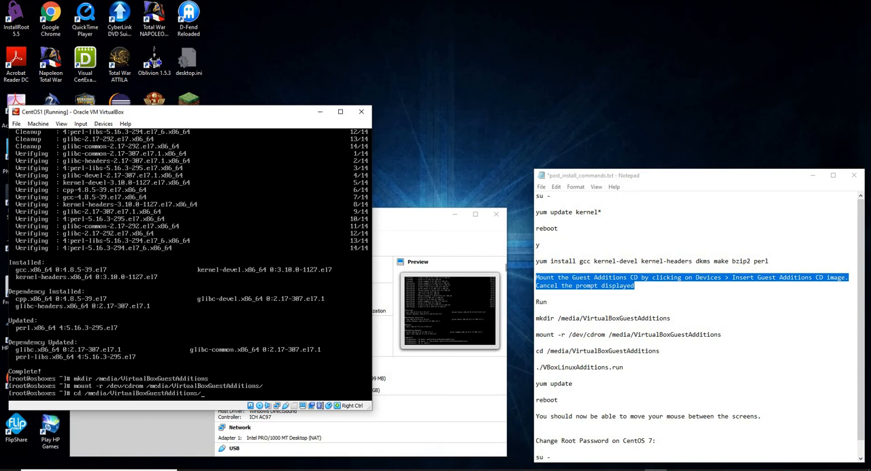
{"action": "key", "text": "Return"}
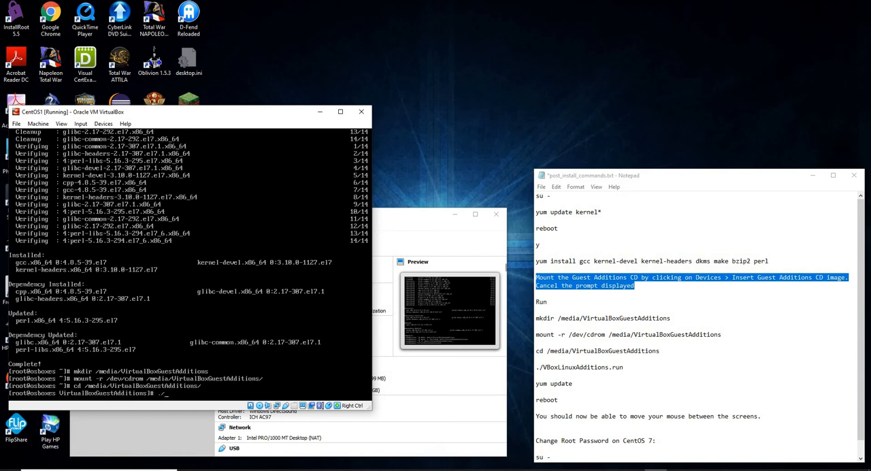
Step: Run the Guest Additions installer ./VBoxLinuxAdditions.run and release the captured input to the host
{"action": "type", "text": "./VBoxL"}
{"action": "key", "text": "Tab"}
{"action": "key", "text": "Return"}
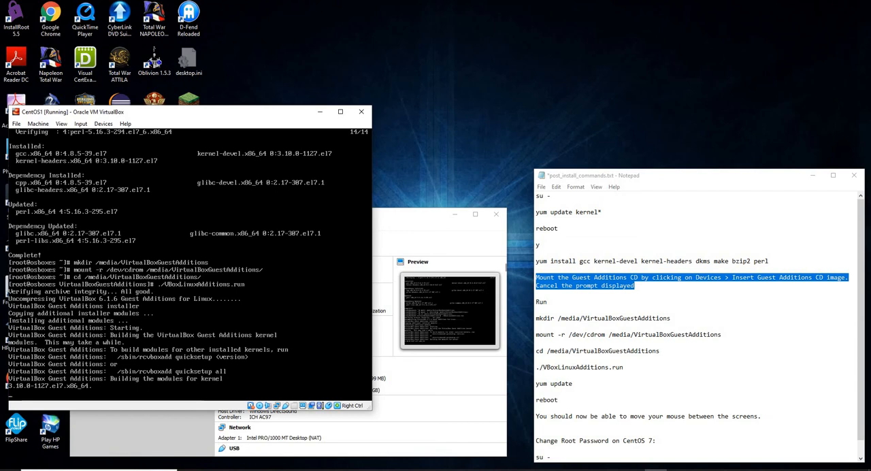
{"action": "key", "text": "Control_R"}
{"action": "left_click_drag", "start_coordinate": [266, 56], "coordinate": [168, 311]}
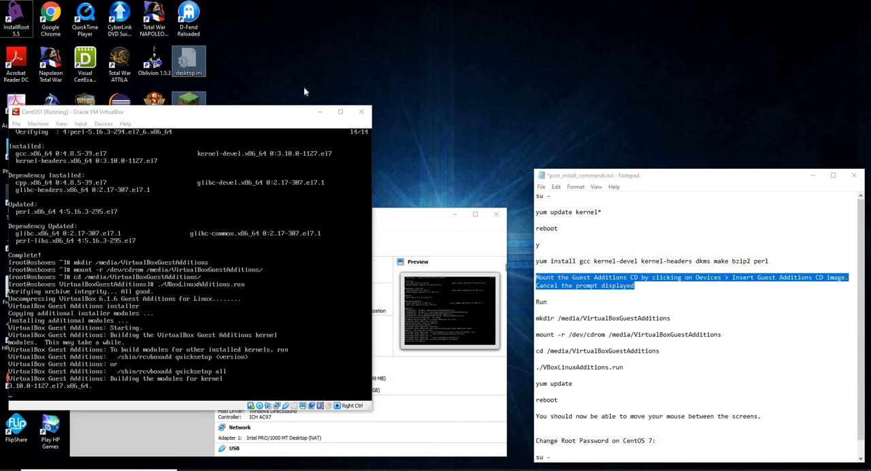
{"action": "left_click", "coordinate": [312, 69]}
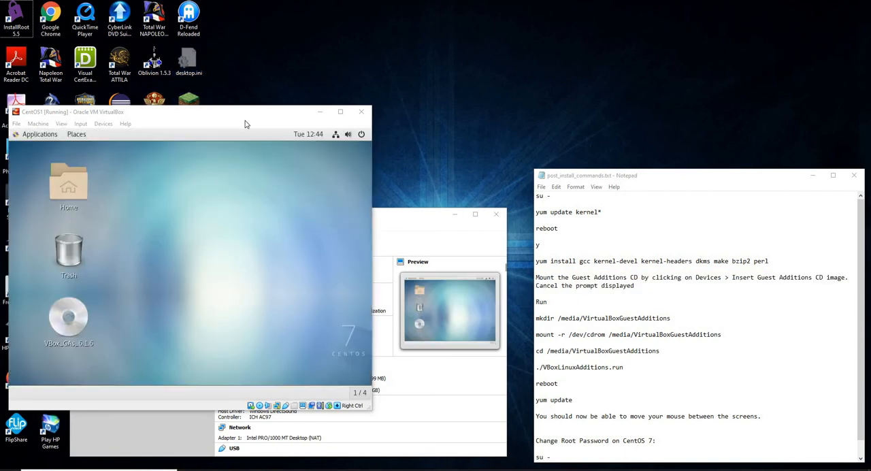
Step: Open a terminal on the CentOS desktop and try to switch to root with su - and the root password
{"action": "right_click", "coordinate": [166, 235]}
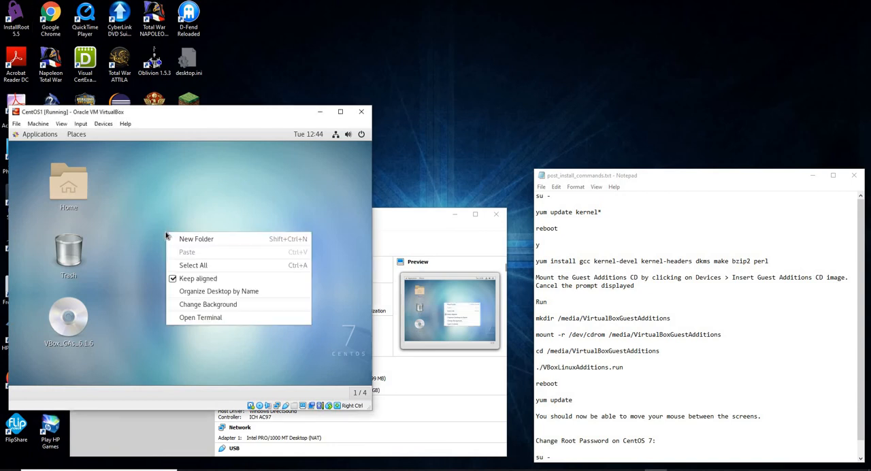
{"action": "left_click", "coordinate": [213, 321]}
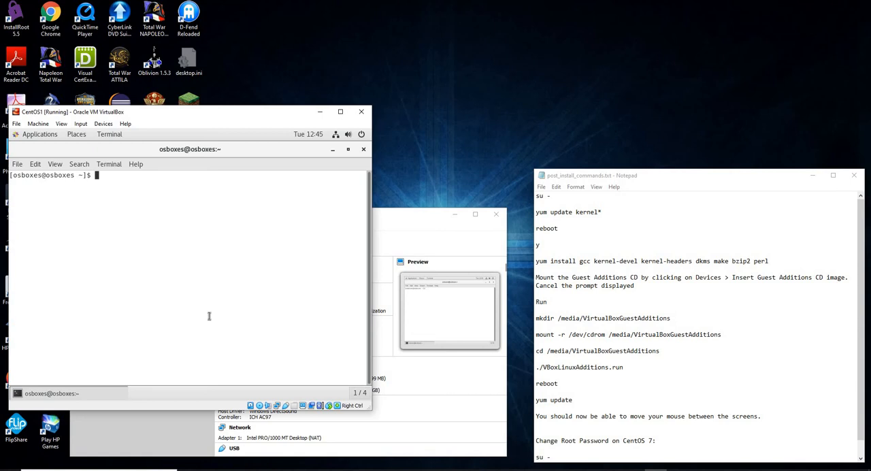
{"action": "type", "text": "su -"}
{"action": "key", "text": "Return"}
{"action": "key", "text": "Return"}
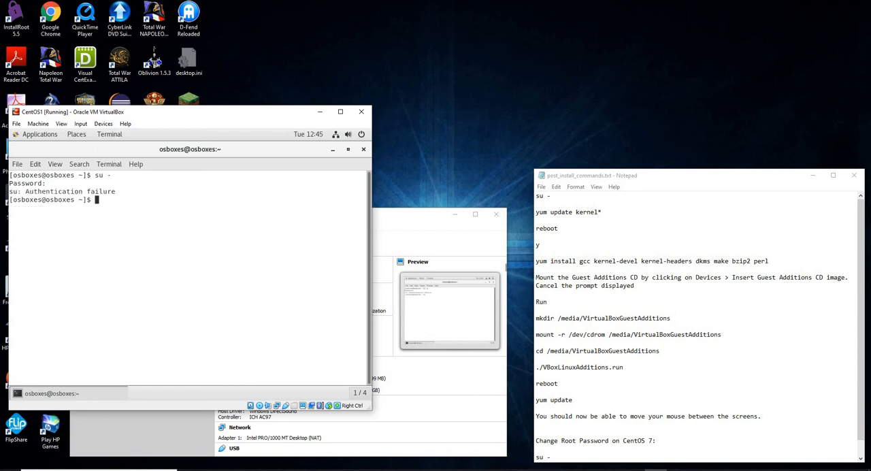
Step: Run su - again in the terminal and enter the root password to get a root shell
{"action": "type", "text": "su -"}
{"action": "key", "text": "Return"}
{"action": "key", "text": "Return"}
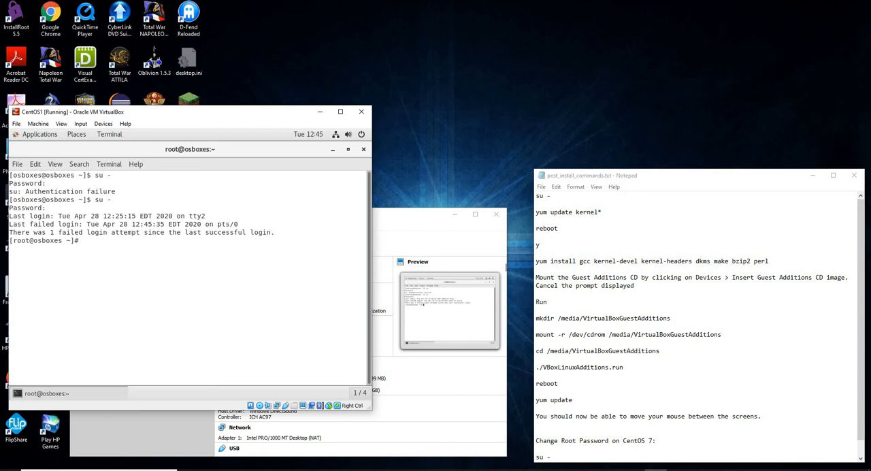
Step: Change root's password with passwd, entering and retyping the new password
{"action": "type", "text": "passwd"}
{"action": "key", "text": "Return"}
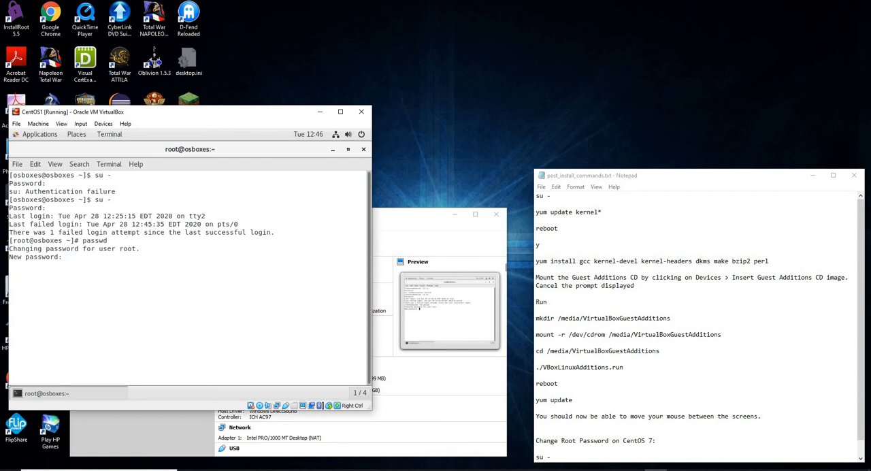
{"action": "key", "text": "Return"}
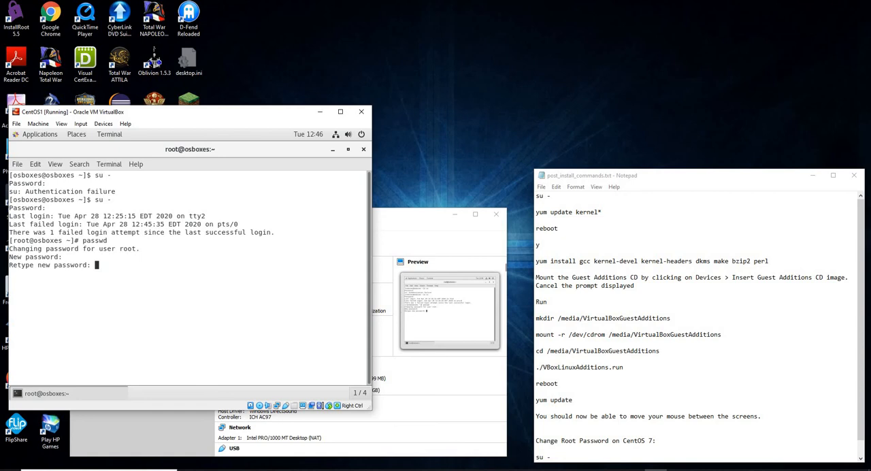
{"action": "key", "text": "Return"}
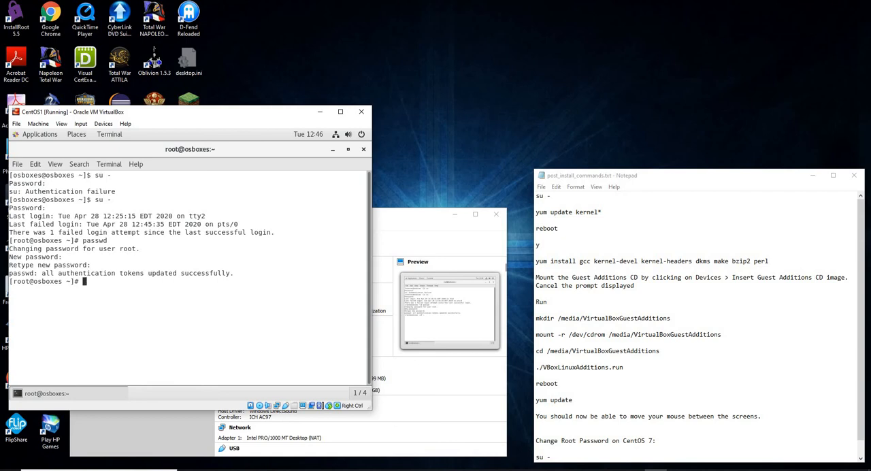
Step: Run yum update in the root terminal and accept the package transaction with y
{"action": "type", "text": "yum update"}
{"action": "key", "text": "Return"}
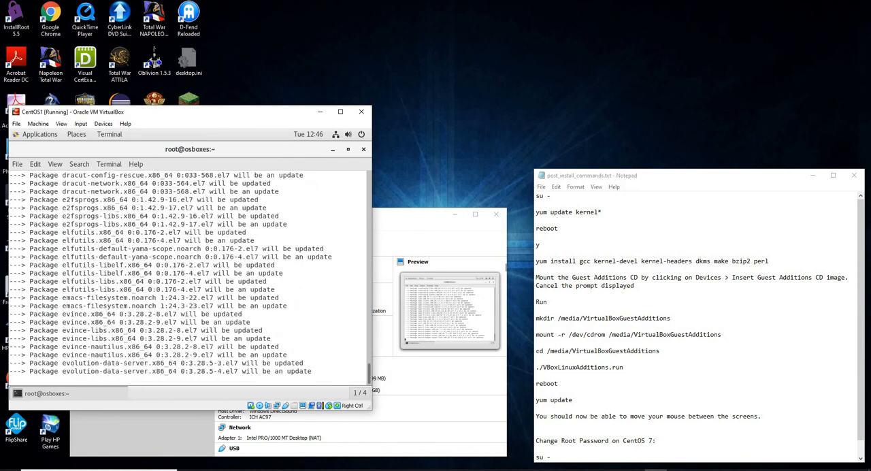
{"action": "left_click", "coordinate": [426, 59]}
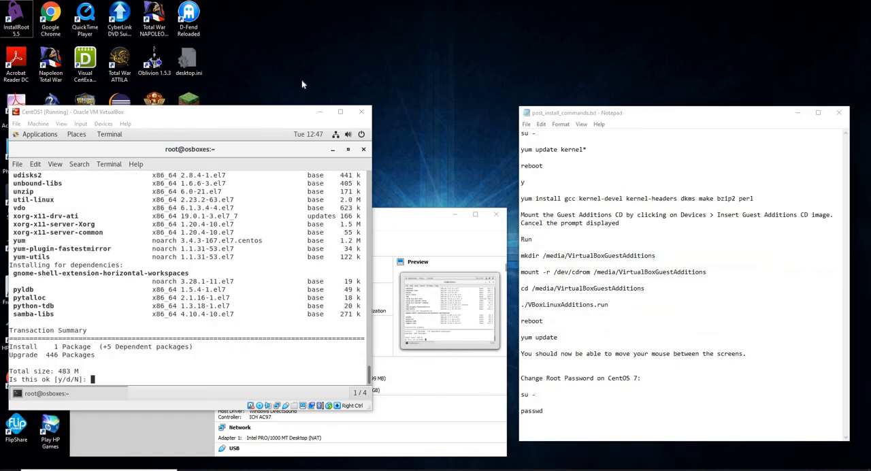
{"action": "left_click", "coordinate": [222, 259]}
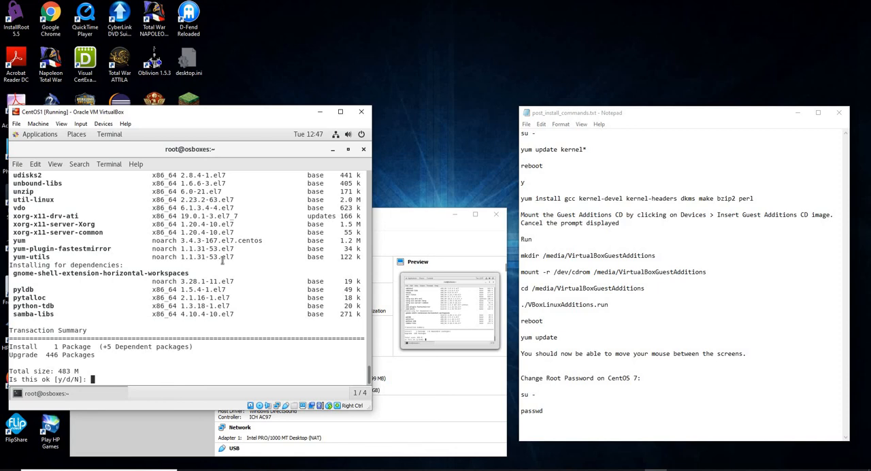
{"action": "type", "text": "y"}
{"action": "key", "text": "Return"}
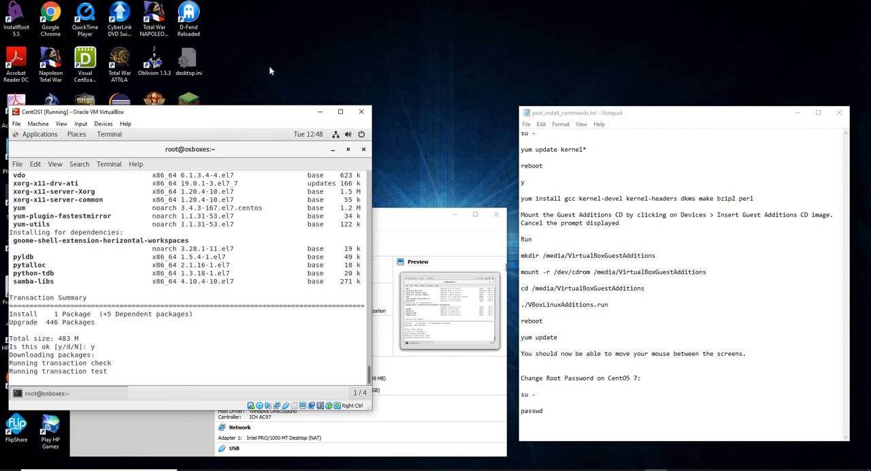
{"action": "left_click", "coordinate": [270, 65]}
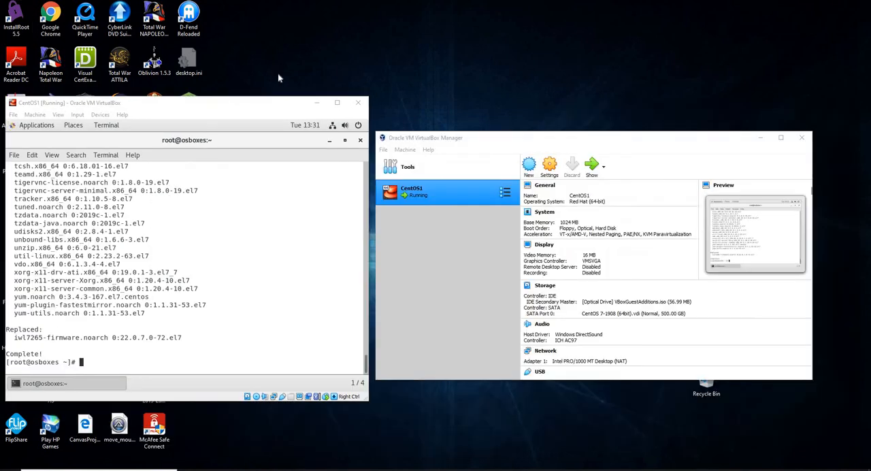
Step: Try to change the password of a user named osboxes.org by running passwd osboxes.org in the root terminal
{"action": "left_click", "coordinate": [190, 247]}
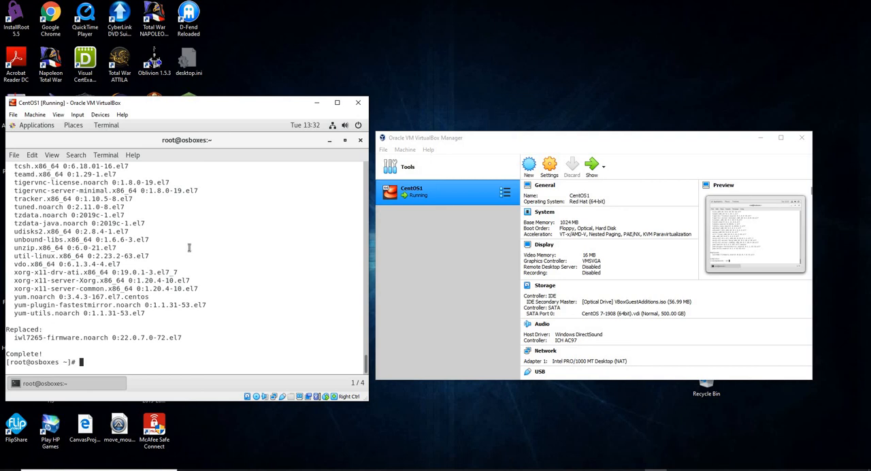
{"action": "type", "text": "passwd or"}
{"action": "type", "text": "boxe."}
{"action": "key", "text": "BackSpace"}
{"action": "type", "text": "s.org"}
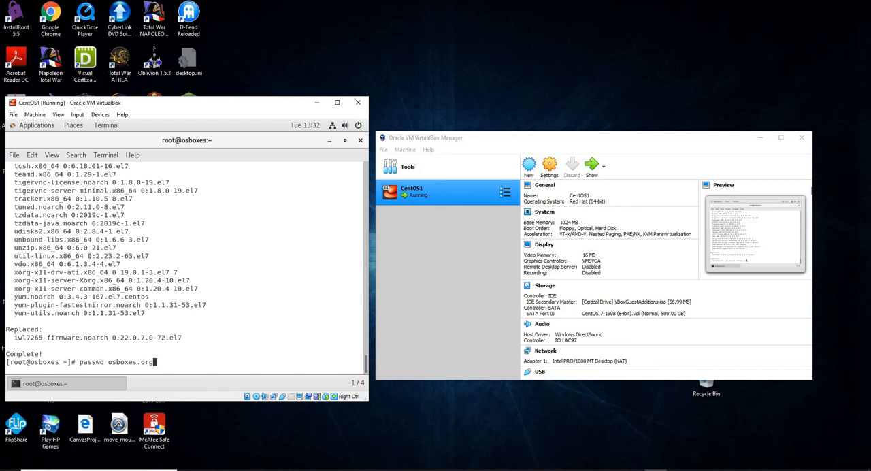
{"action": "key", "text": "Return"}
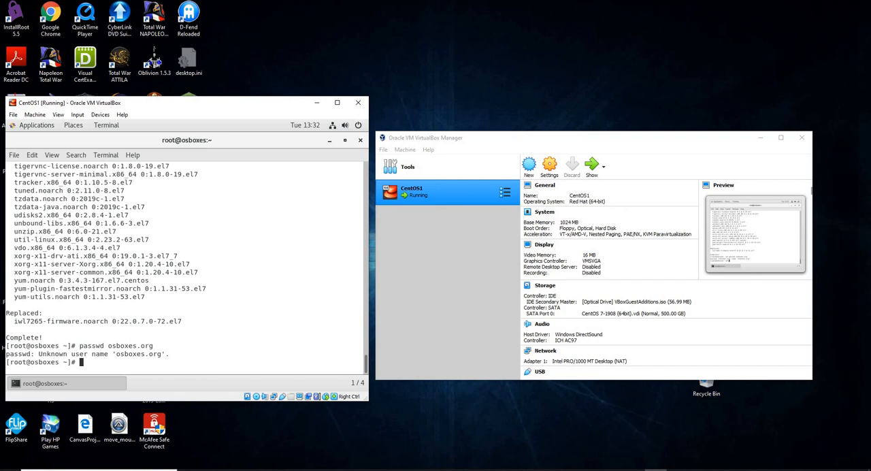
Step: Run passwd osboxes in the root terminal, then enter and retype the new password for that user
{"action": "left_click", "coordinate": [298, 68]}
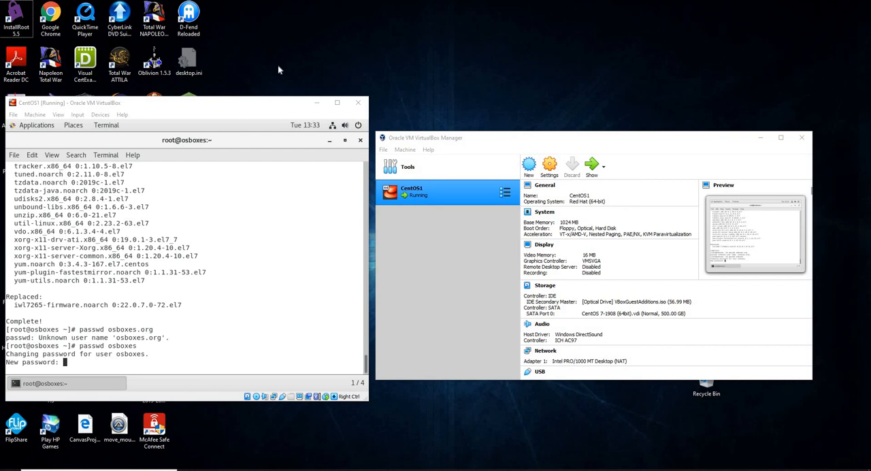
{"action": "left_click", "coordinate": [269, 196]}
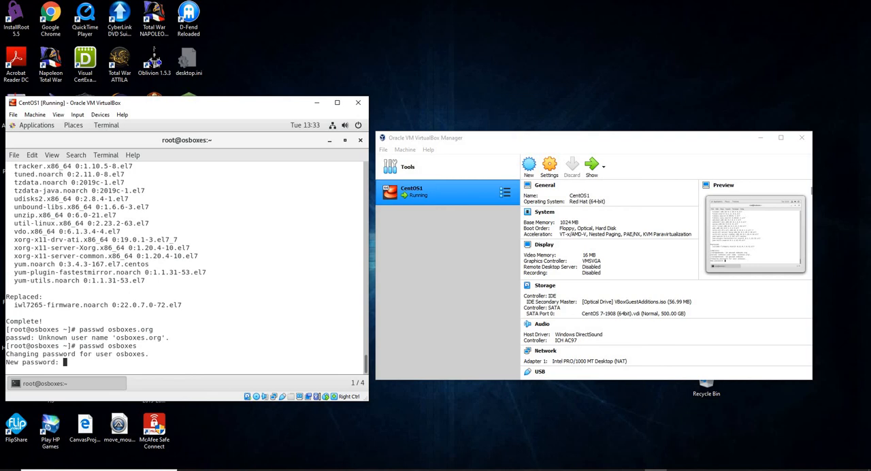
{"action": "key", "text": "Return"}
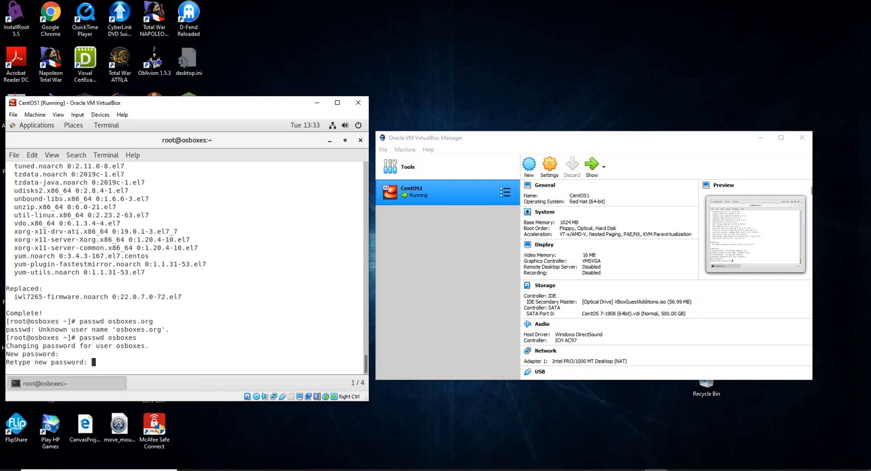
{"action": "key", "text": "Return"}
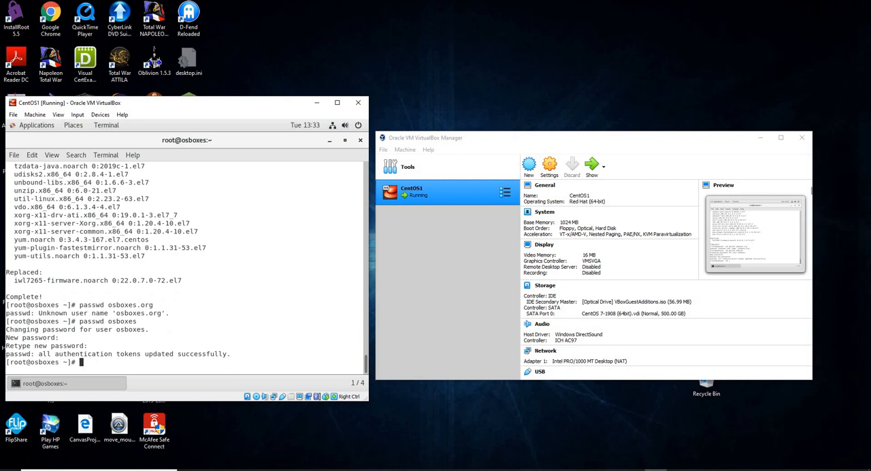
Step: Reboot the virtual machine from the root terminal and boot the CentOS Linux (3.10.0-1127.el7.x86_64) 7 (Core) entry
{"action": "type", "text": "reboot"}
{"action": "key", "text": "Return"}
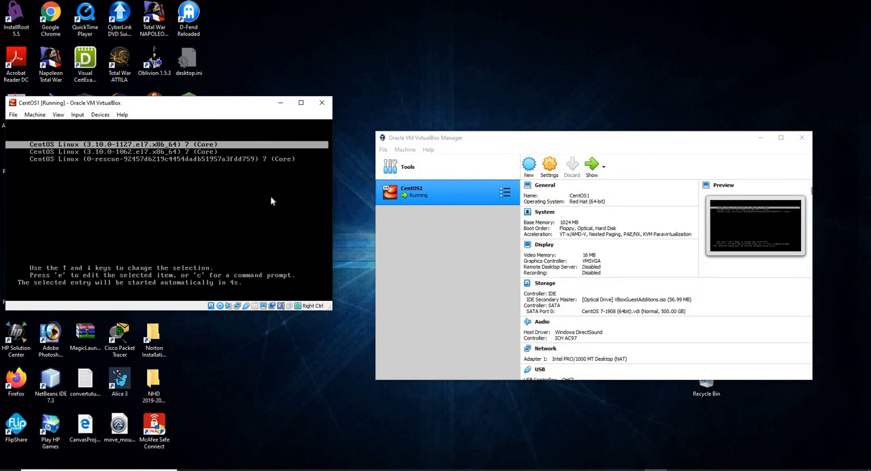
{"action": "key", "text": "Return"}
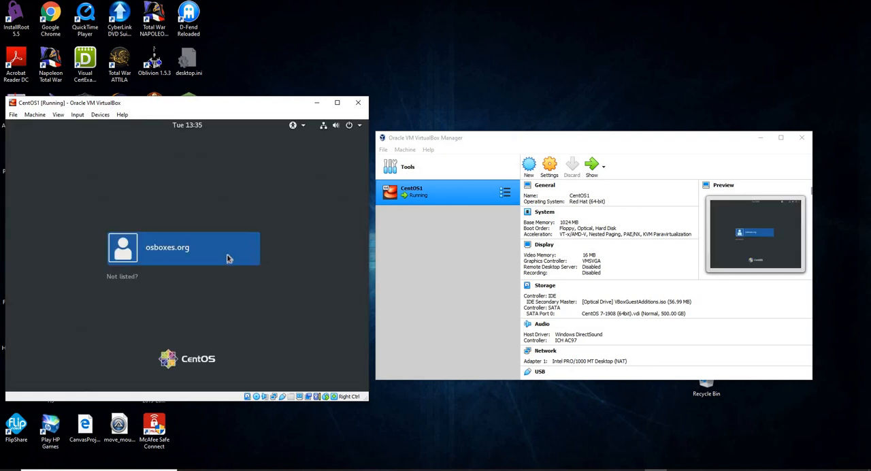
Step: Sign in to the CentOS desktop as osboxes.org with the account password
{"action": "left_click", "coordinate": [203, 255]}
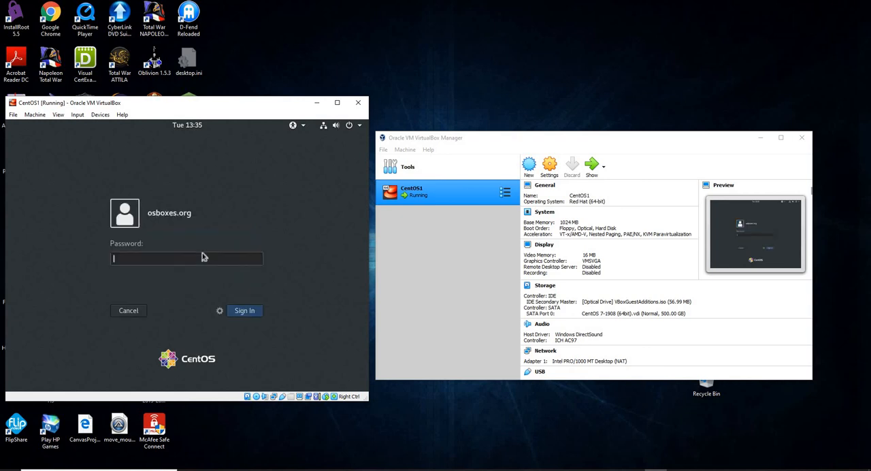
{"action": "key", "text": "Return"}
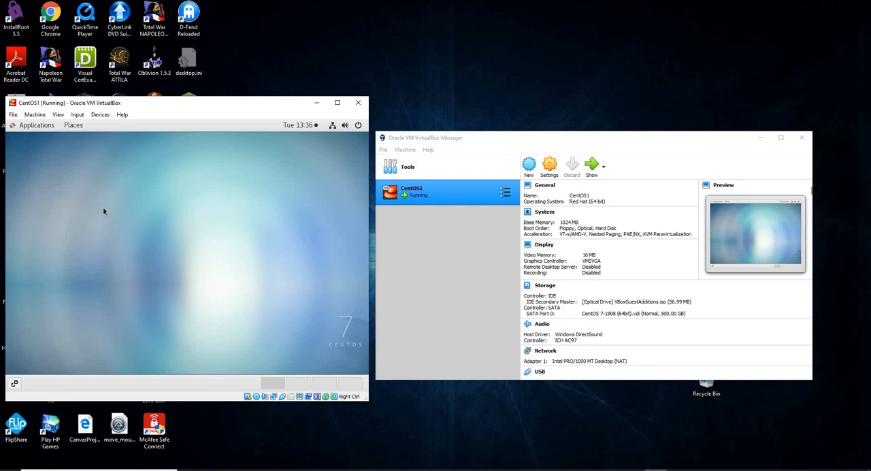
{"action": "left_click", "coordinate": [275, 43]}
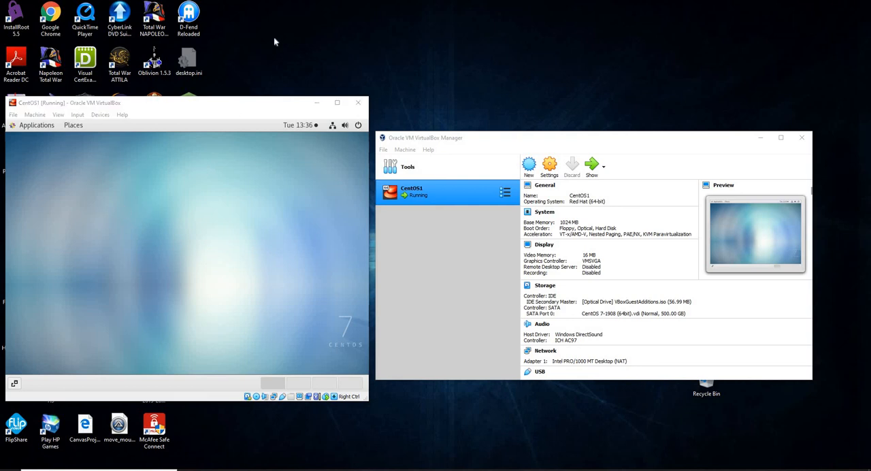